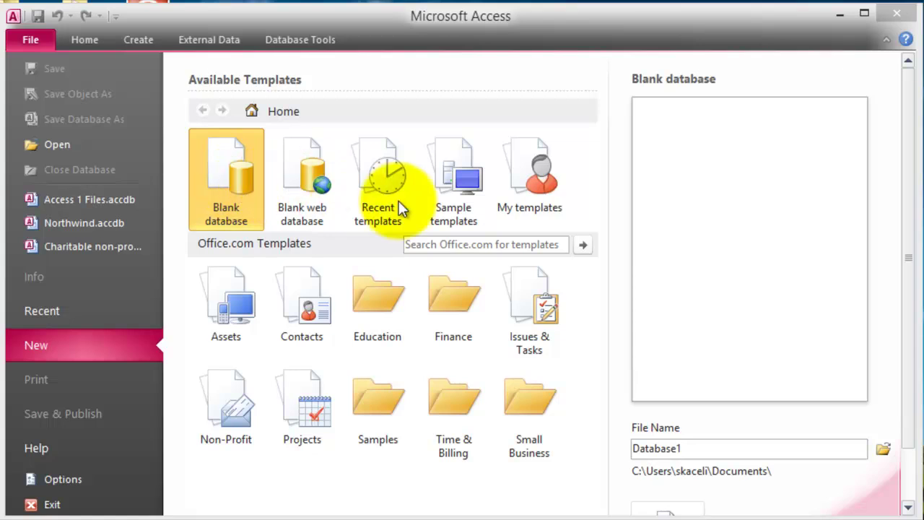
click(461, 184)
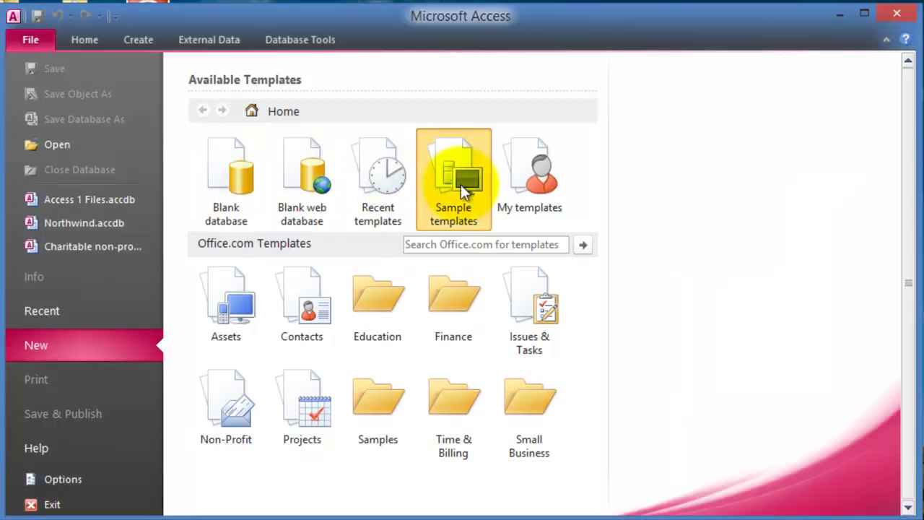
scroll(376, 361, down, 3)
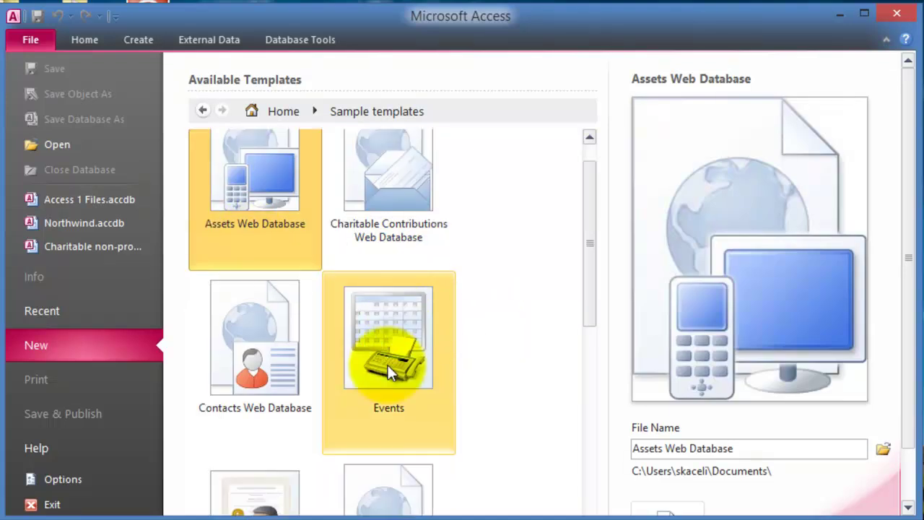
scroll(345, 357, down, 6)
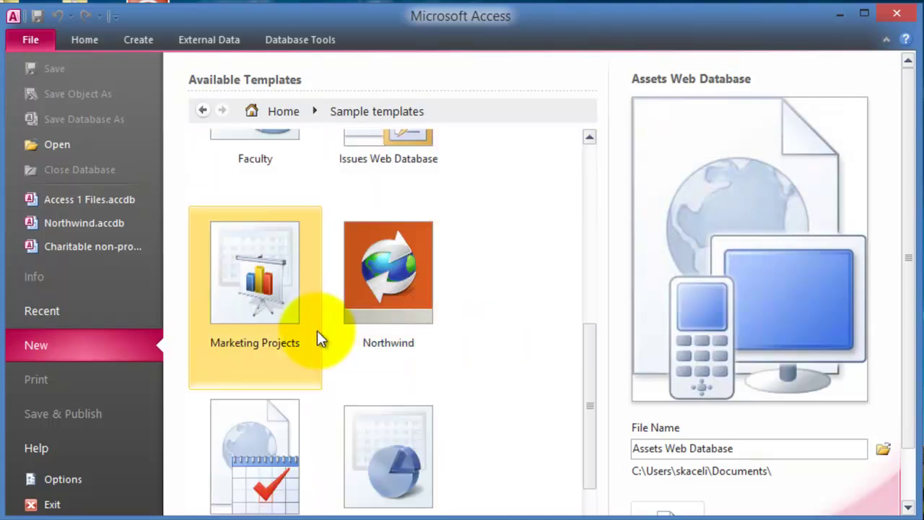
scroll(334, 349, up, 6)
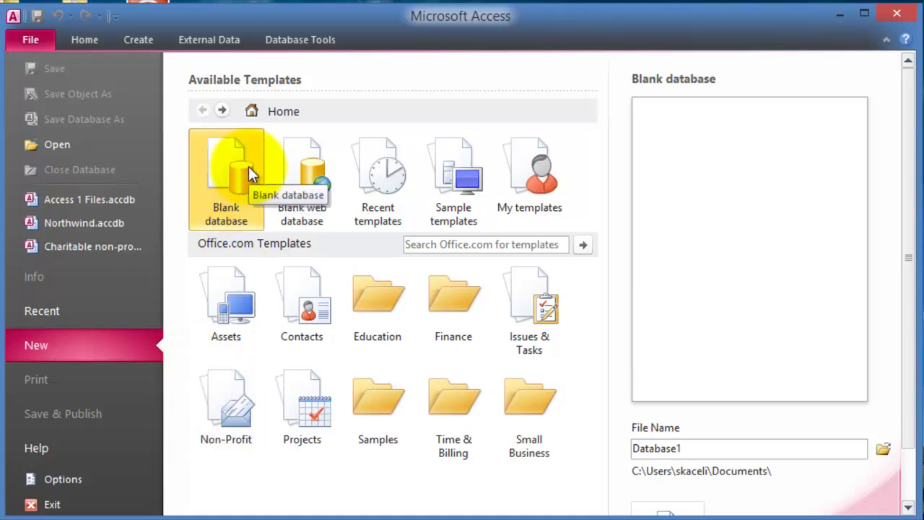
Step: Replace the default name Database1 with 'Using Access 2010' and create the blank database
double_click(714, 452)
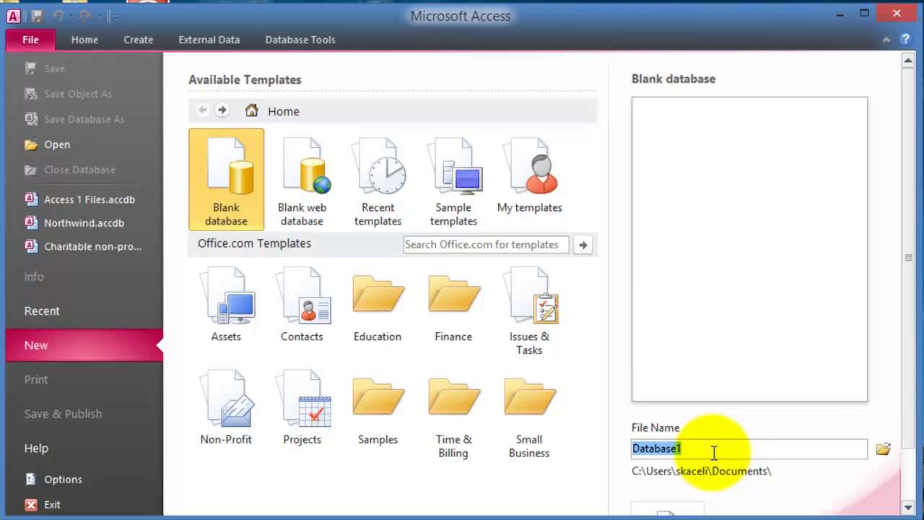
click(695, 448)
double_click(699, 449)
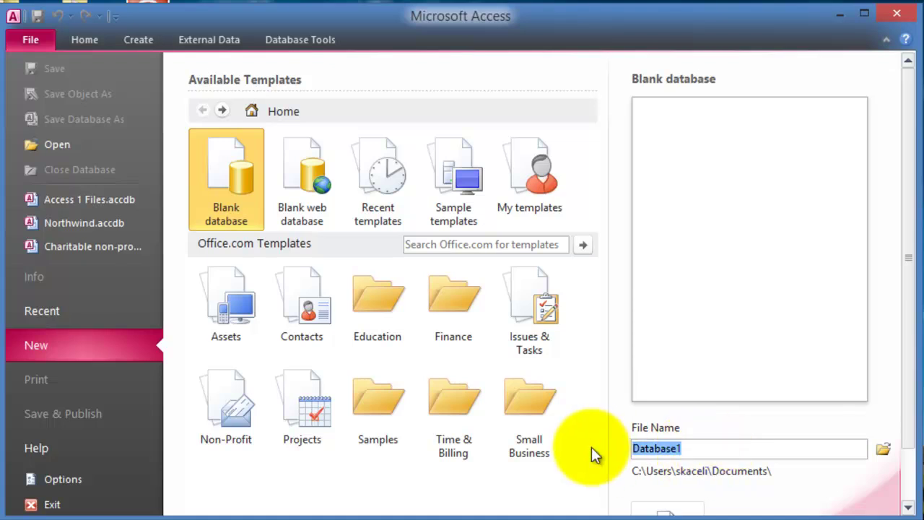
text(Using Access 2010)
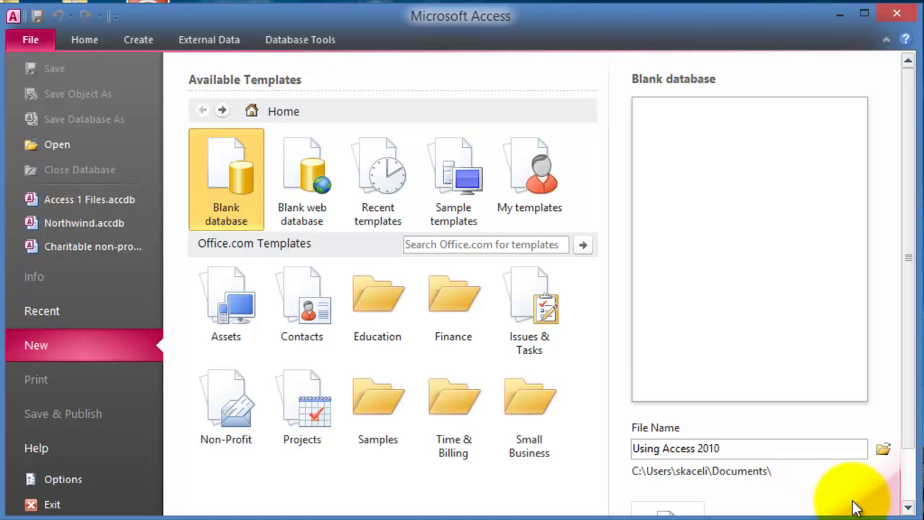
scroll(908, 462, down, 3)
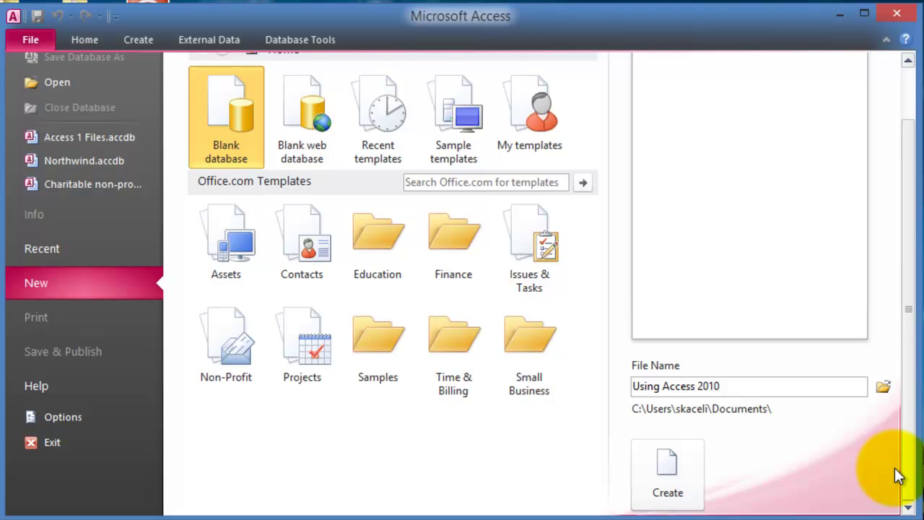
click(747, 386)
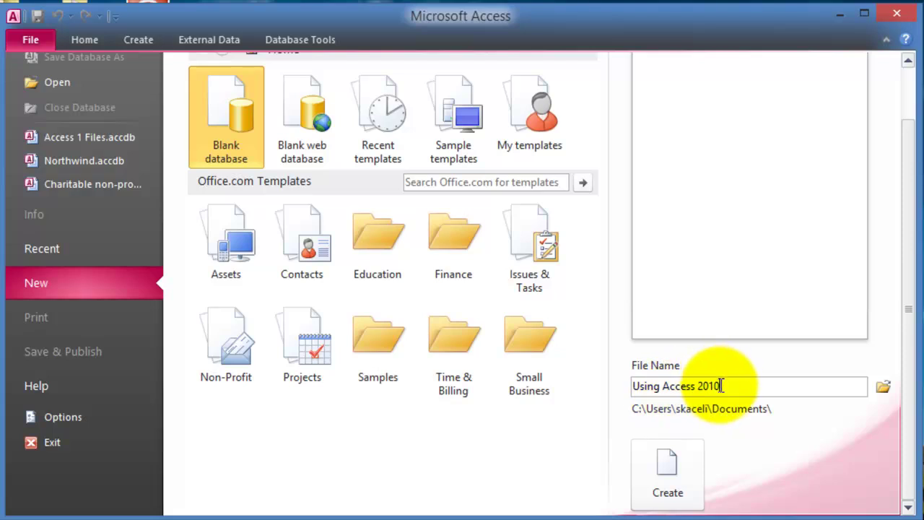
click(674, 460)
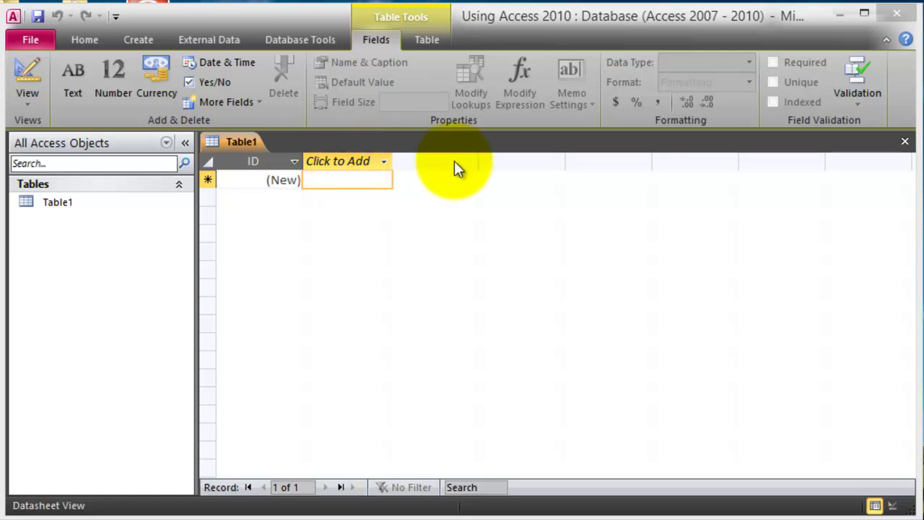
Step: Add FirstName and LastName text fields to Table1
click(351, 163)
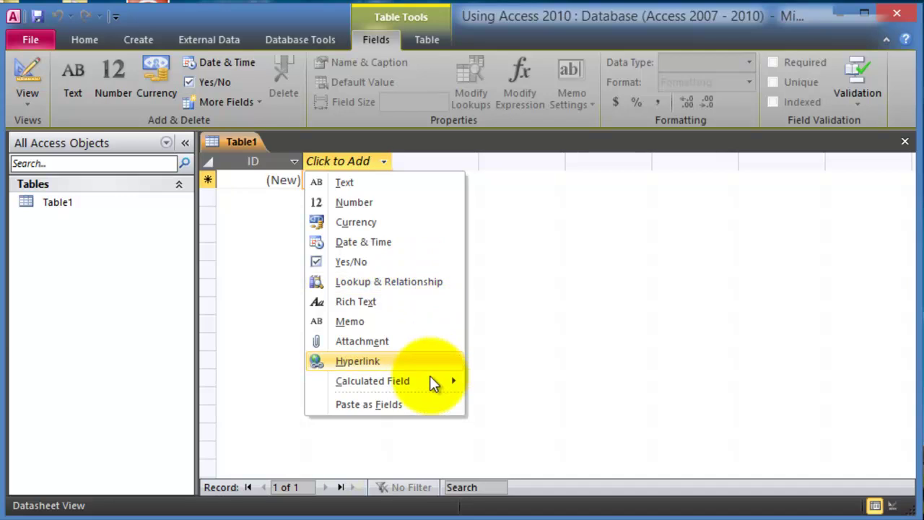
click(353, 184)
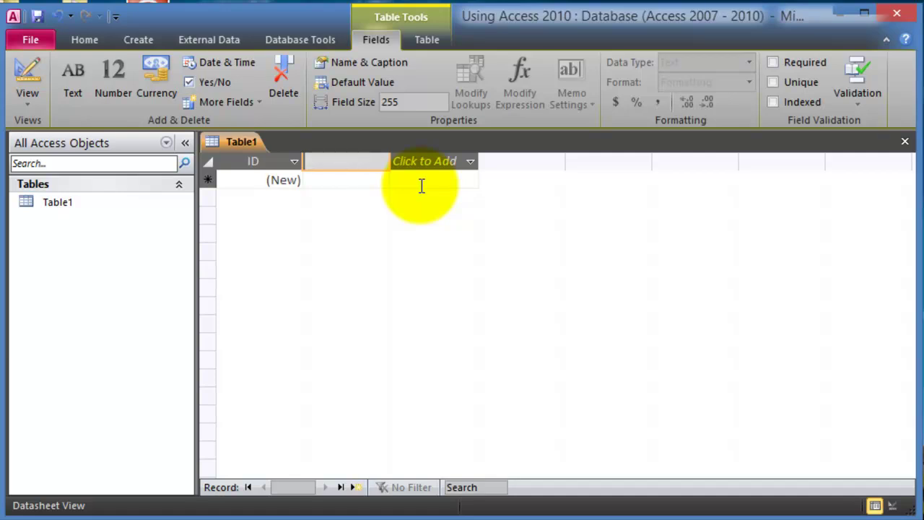
text(FirstName)
key(Tab)
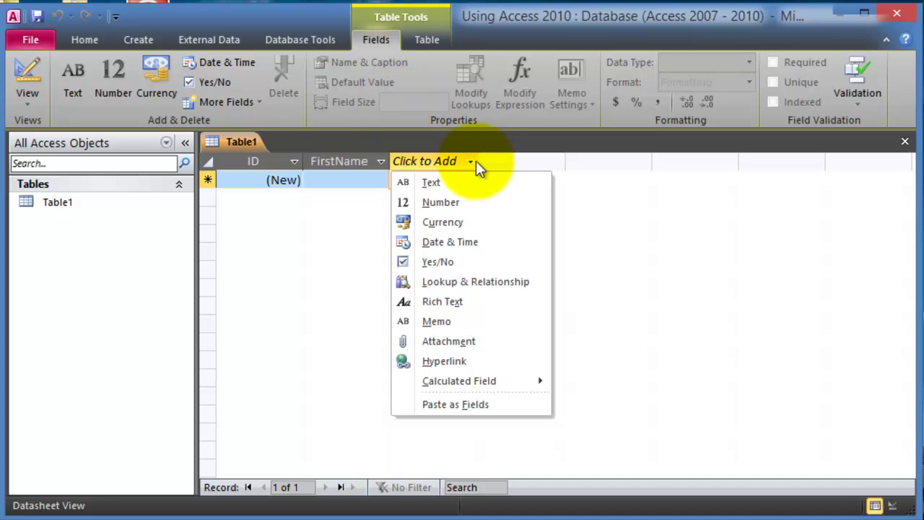
click(443, 184)
text(LastName)
key(Return)
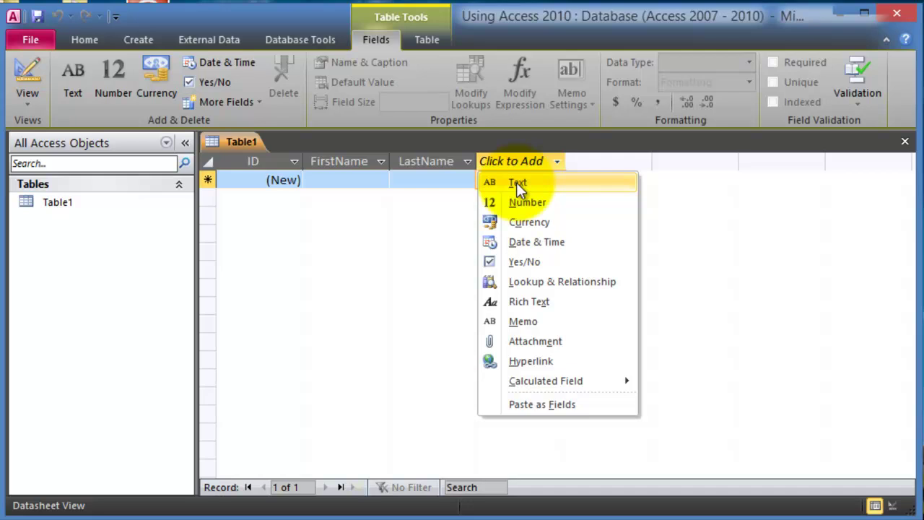
Step: Add an Address text field, another text field, and a Tel Number number field
click(516, 181)
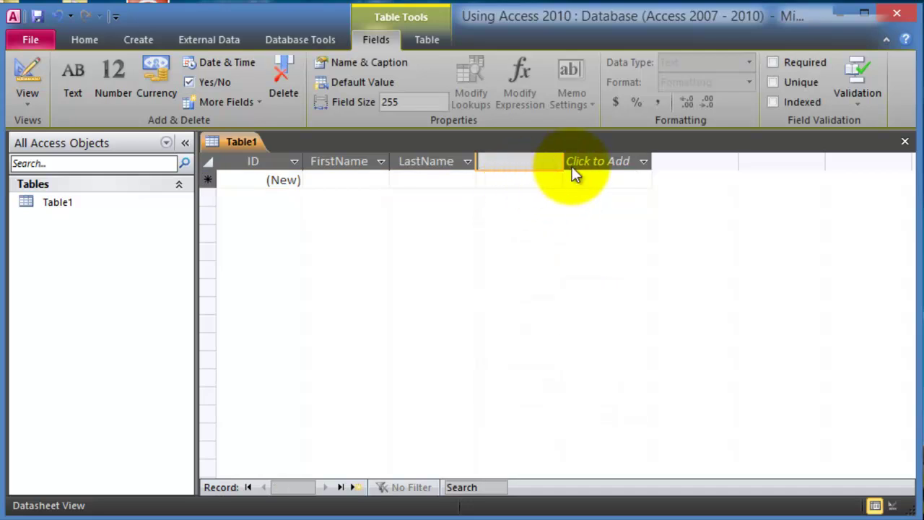
text(Address)
key(Return)
click(605, 183)
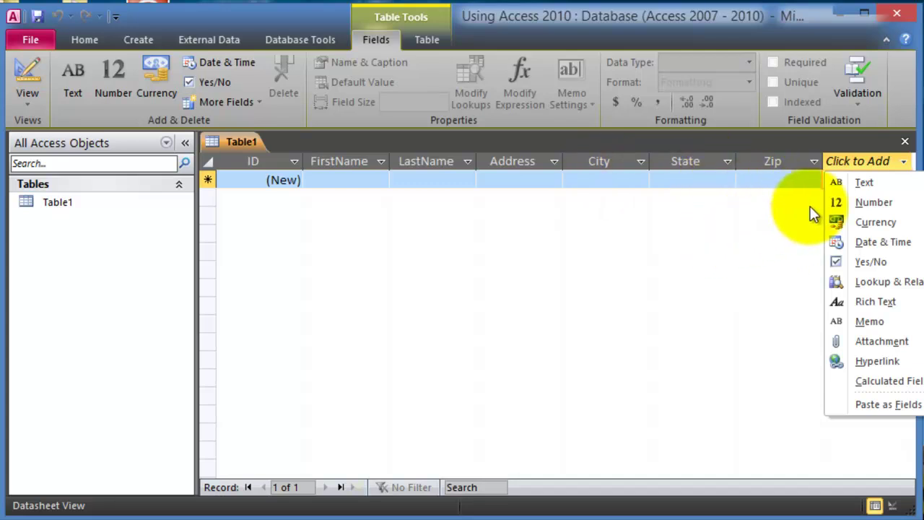
click(883, 201)
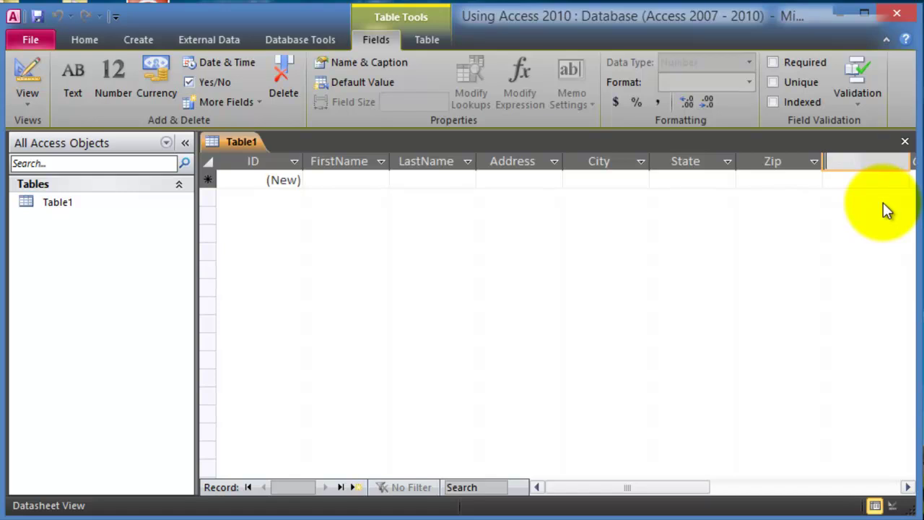
text(Tel Number)
key(Return)
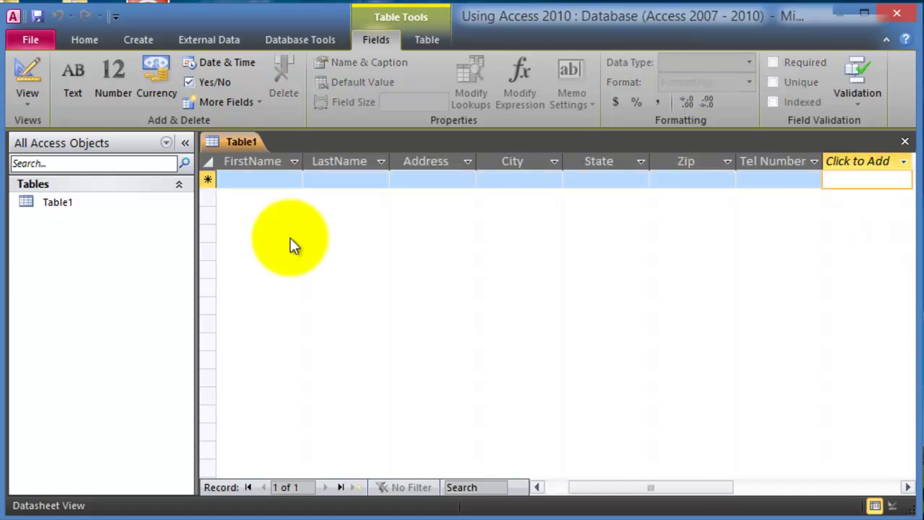
Step: Enter the first customer's first name, last name, street address, city and state in Table1
click(256, 180)
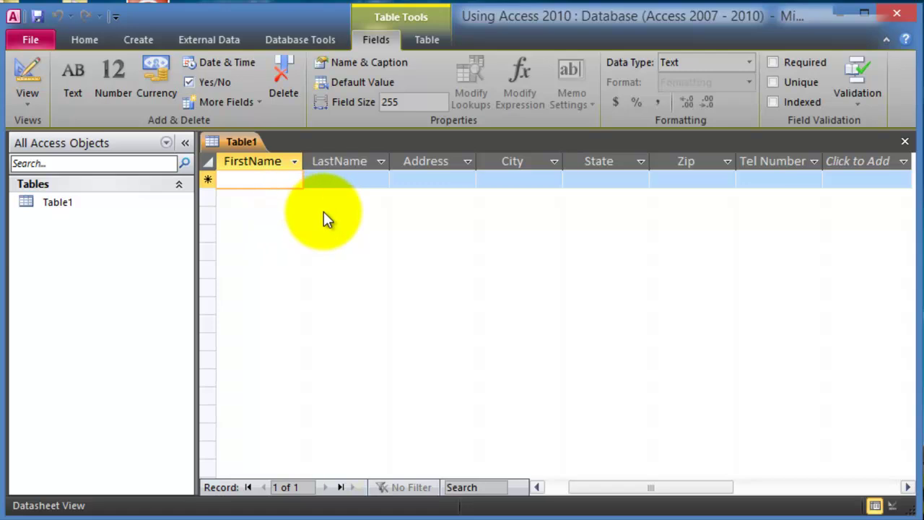
click(536, 486)
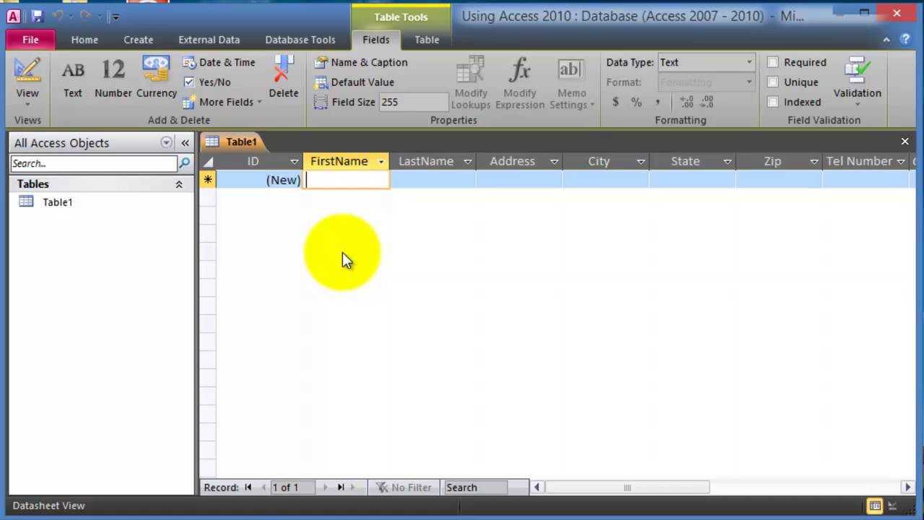
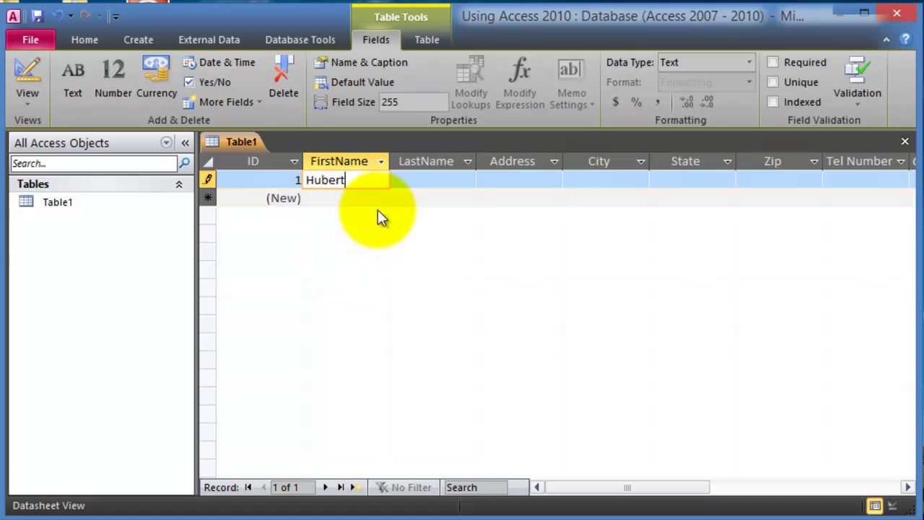
key(Tab)
key(Tab)
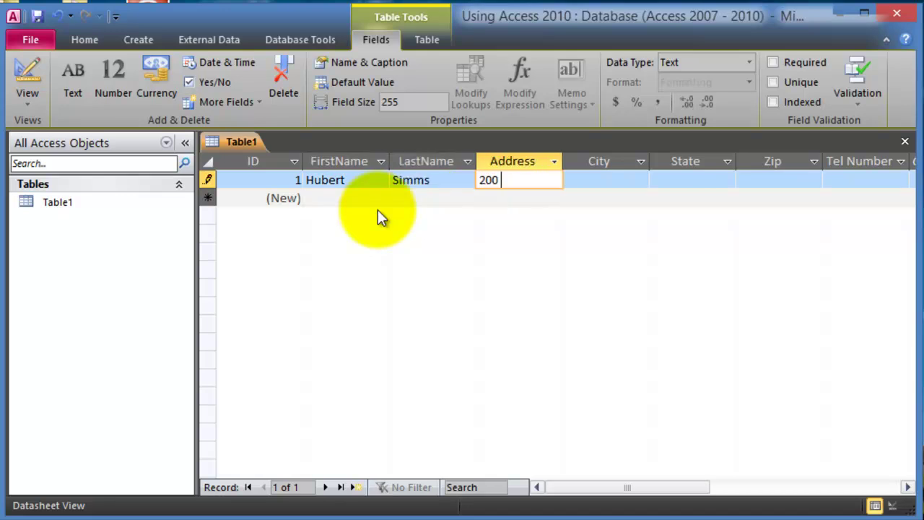
key(Tab)
text(Langhorne)
key(Tab)
text(PA)
key(Tab)
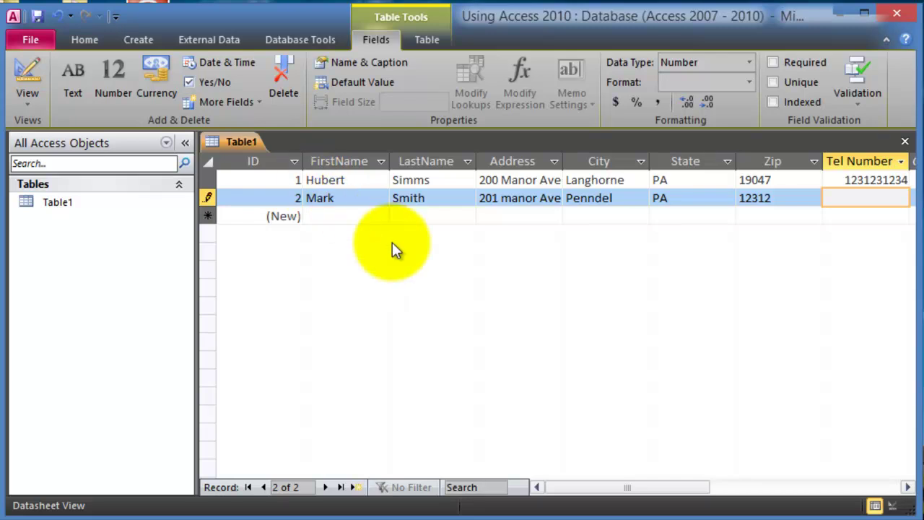
click(361, 215)
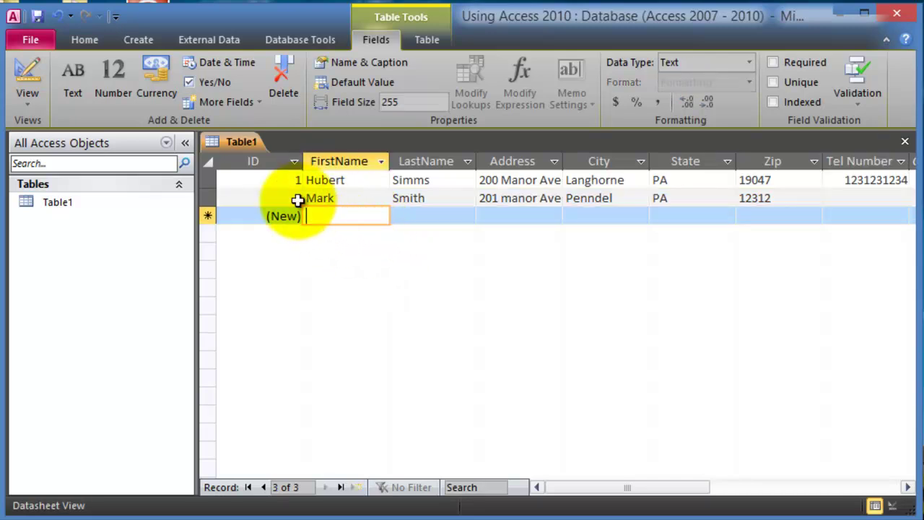
click(340, 180)
click(424, 180)
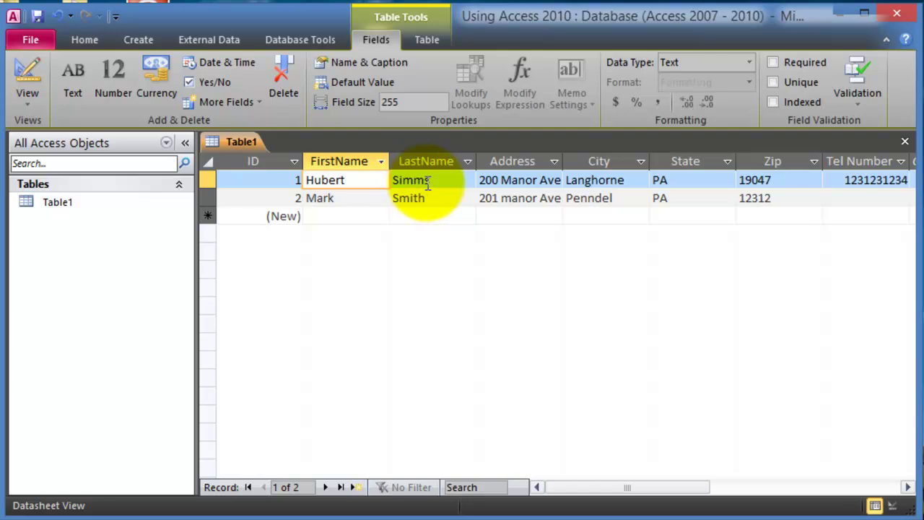
click(456, 197)
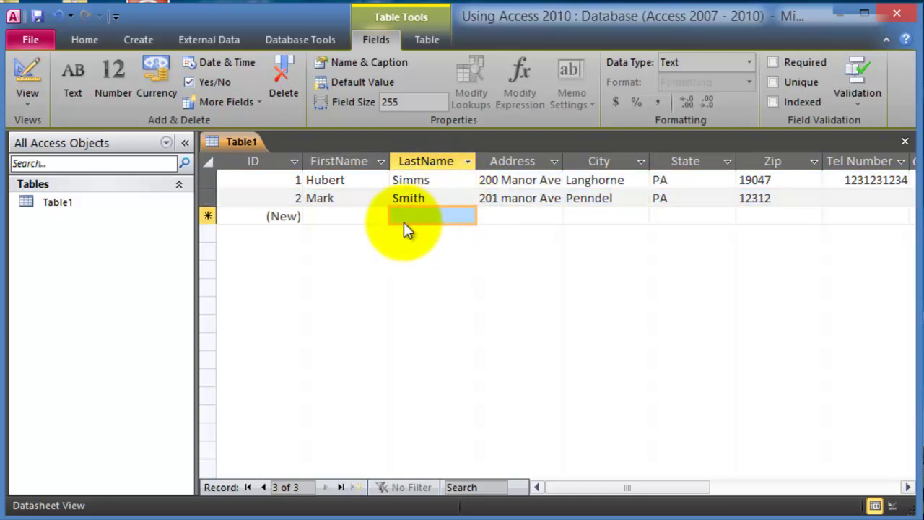
click(208, 198)
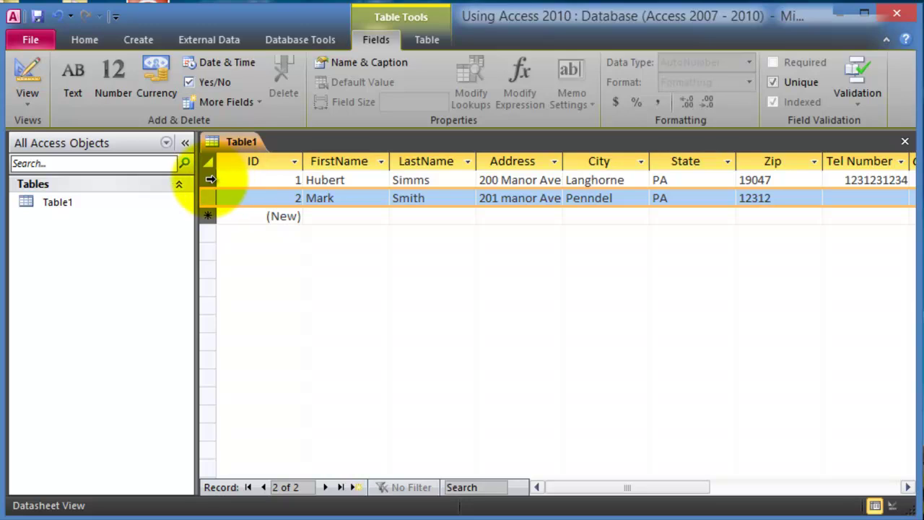
click(215, 180)
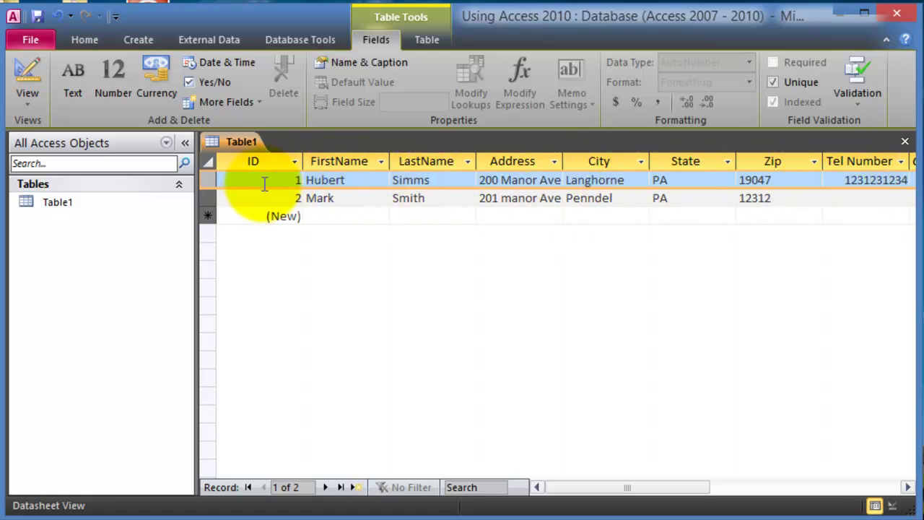
click(207, 197)
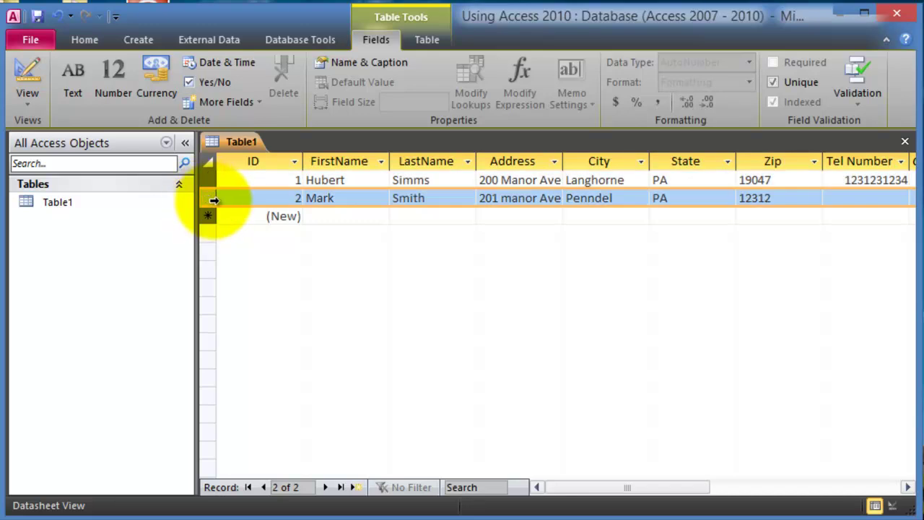
click(254, 162)
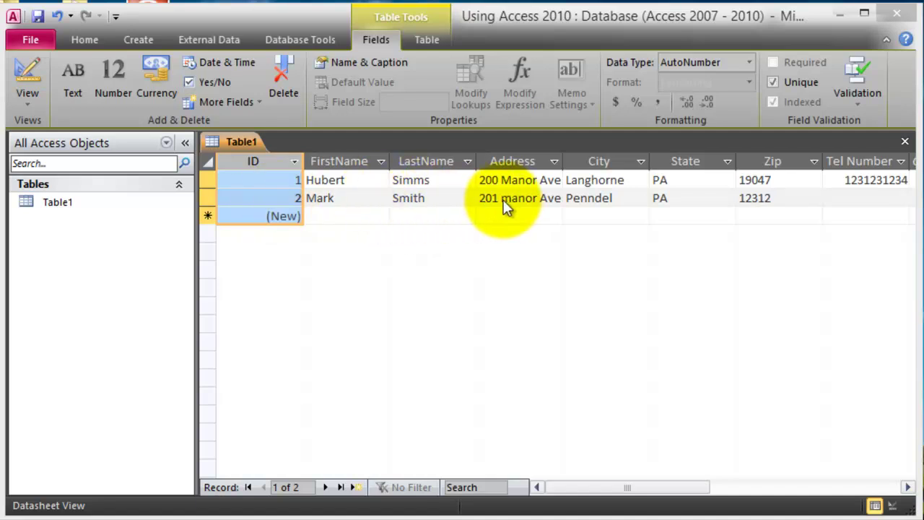
Step: Start a third record with the first customer's first name, last name and street address
click(276, 200)
click(262, 178)
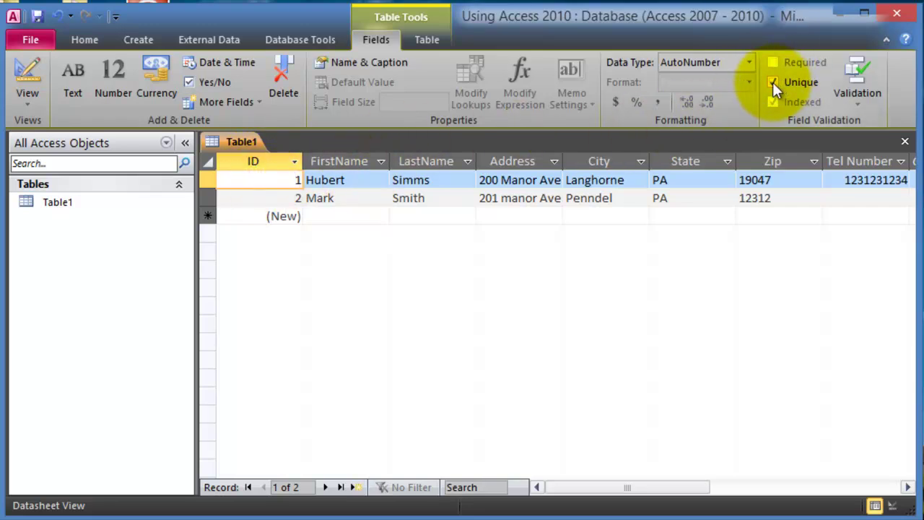
click(292, 204)
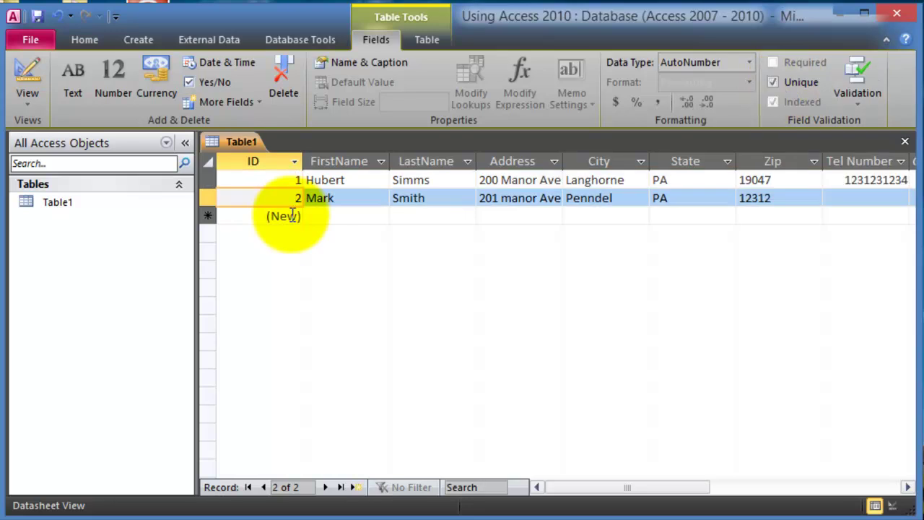
click(333, 218)
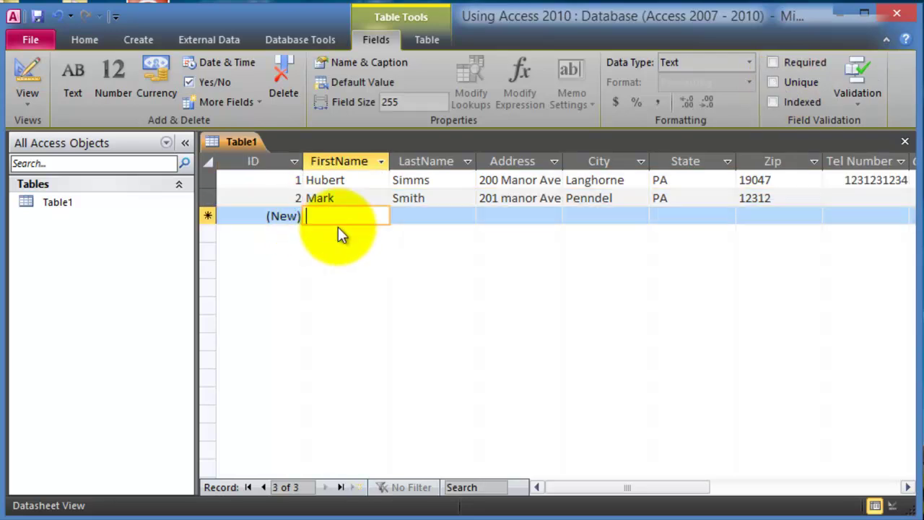
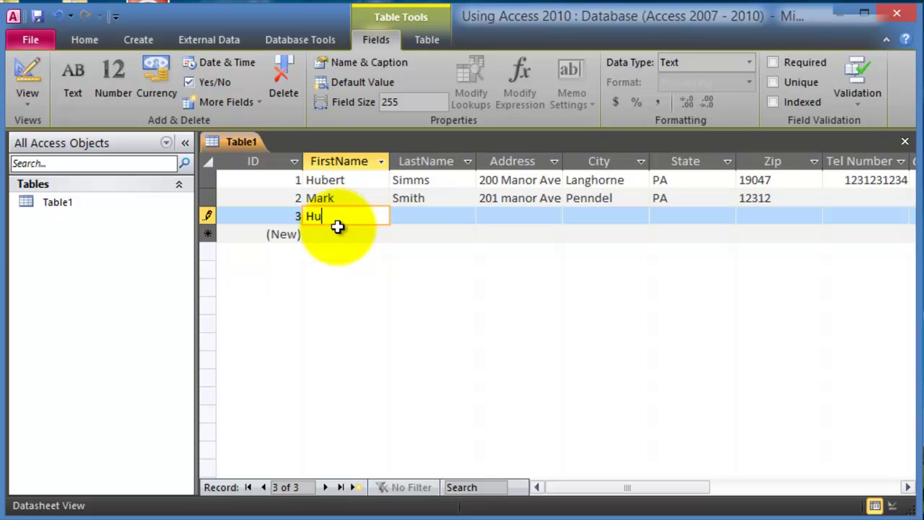
key(Tab)
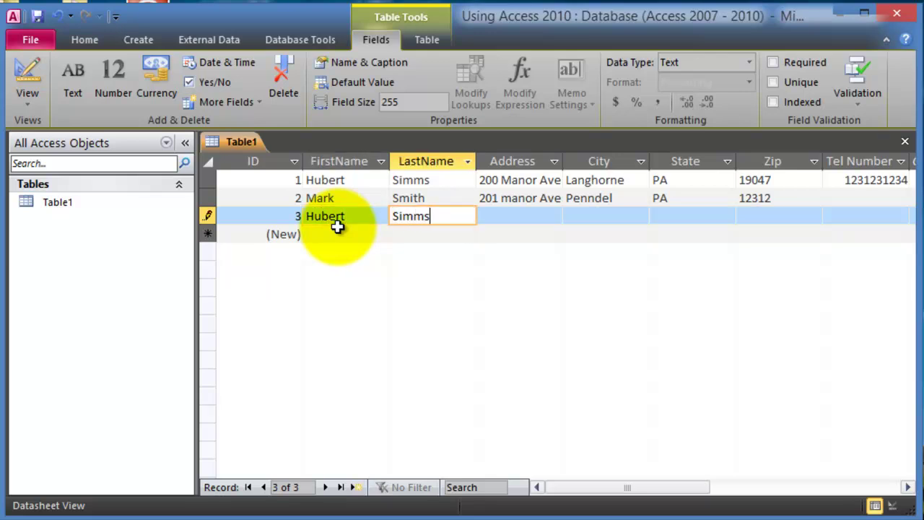
key(Tab)
key(Tab)
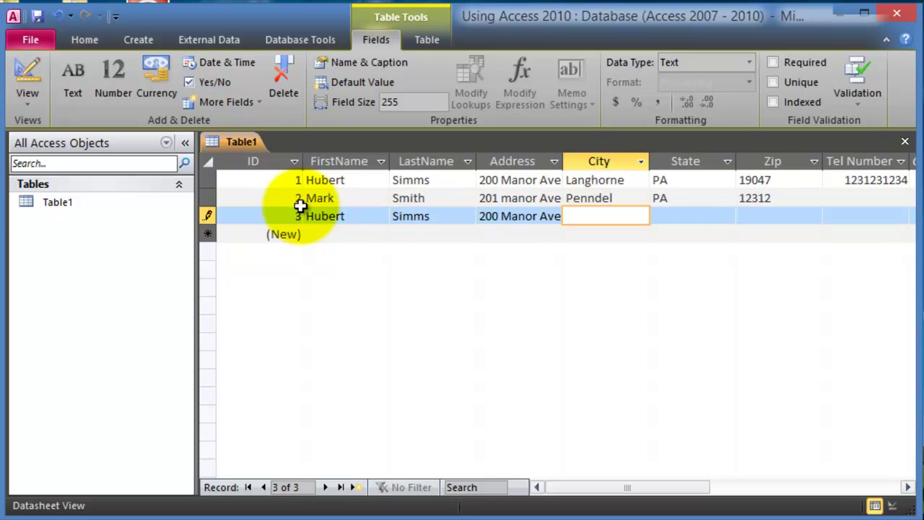
Step: Compare records 1 to 3 by selecting each, then move to the blank new-record row
click(207, 181)
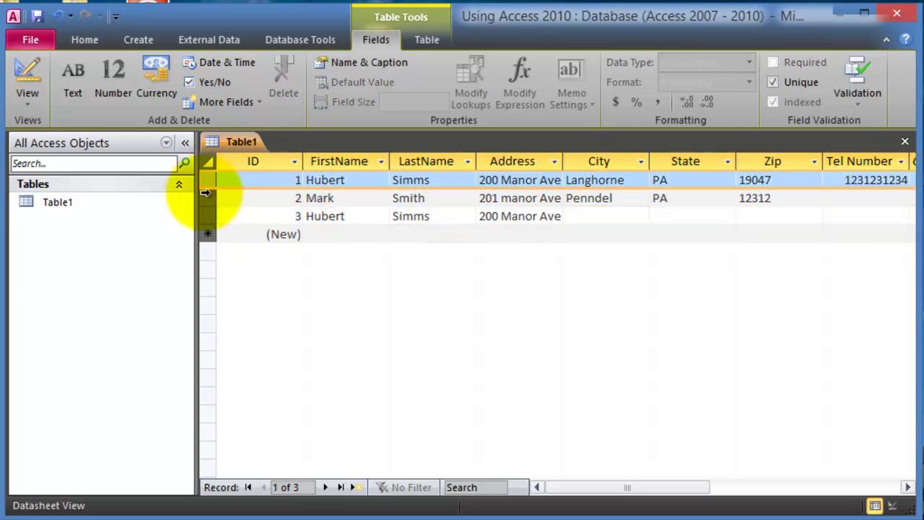
click(206, 198)
click(207, 216)
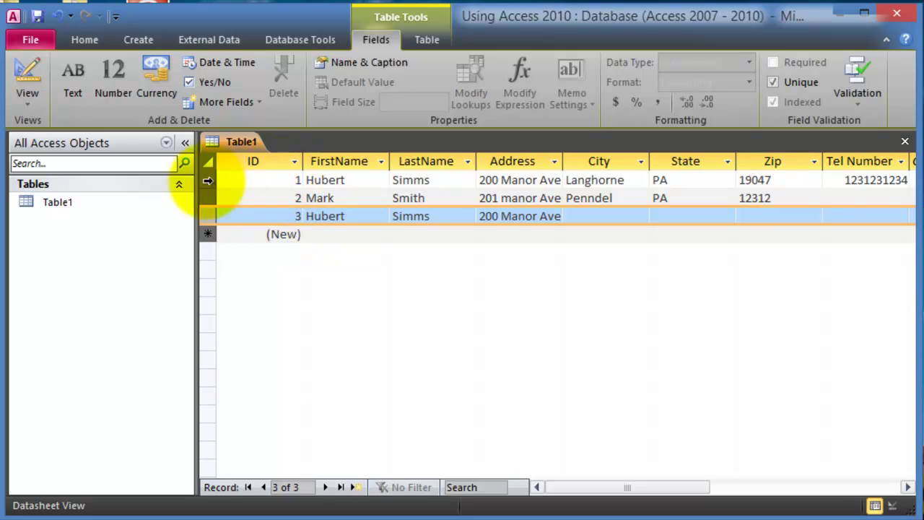
click(208, 181)
click(206, 216)
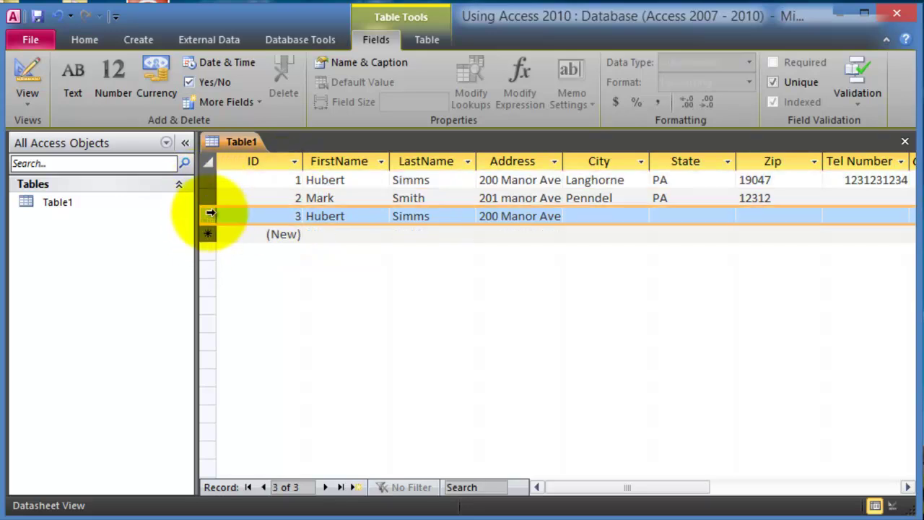
click(296, 180)
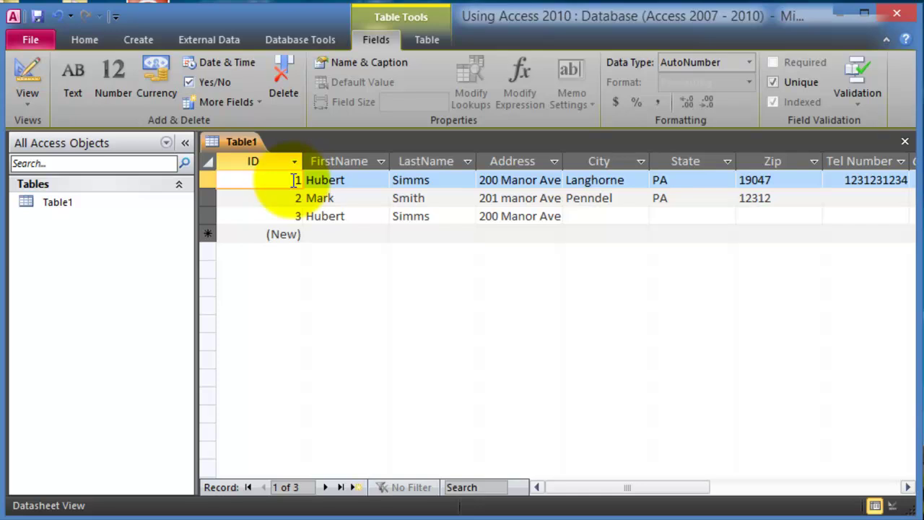
click(298, 216)
click(326, 216)
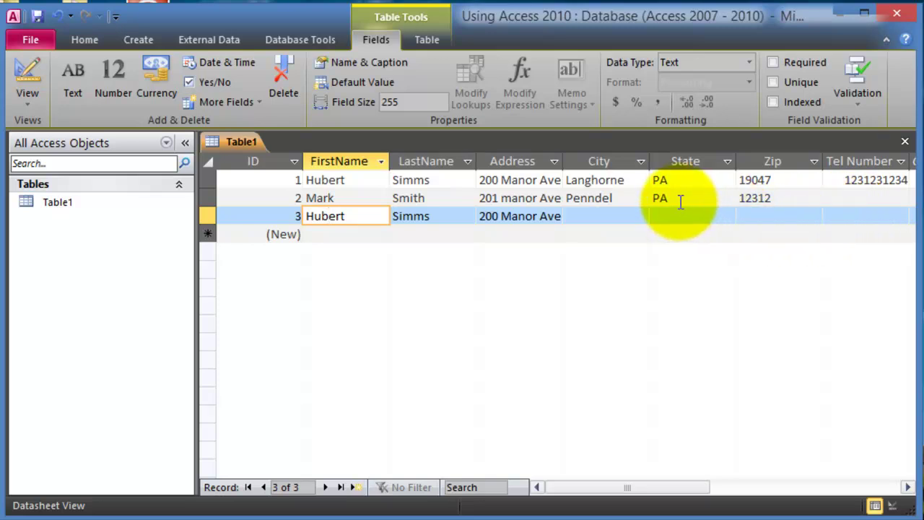
click(359, 198)
click(361, 180)
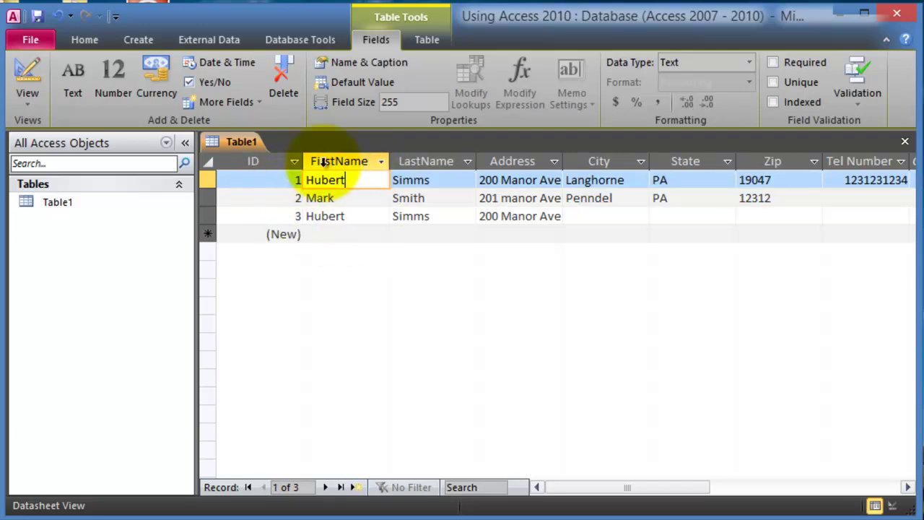
click(348, 233)
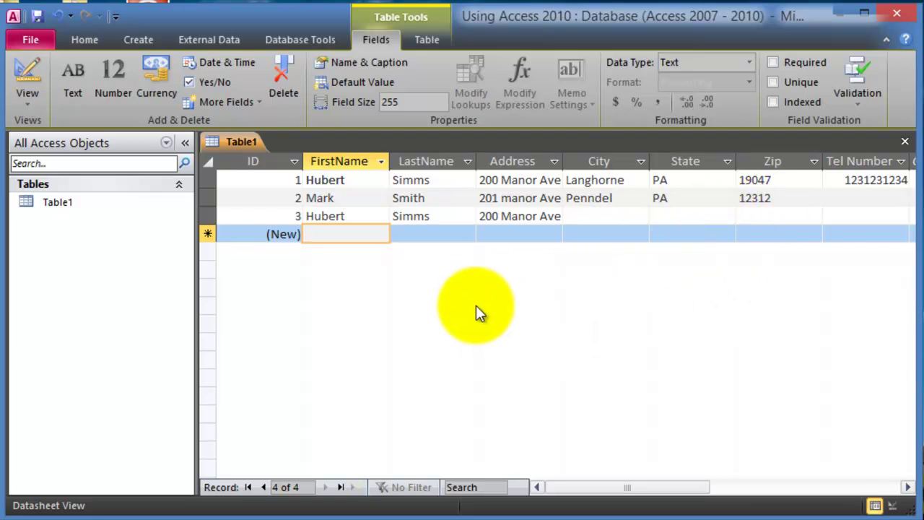
Step: Close Table1, agree to save, and name the table 'Customers'
click(906, 143)
click(337, 282)
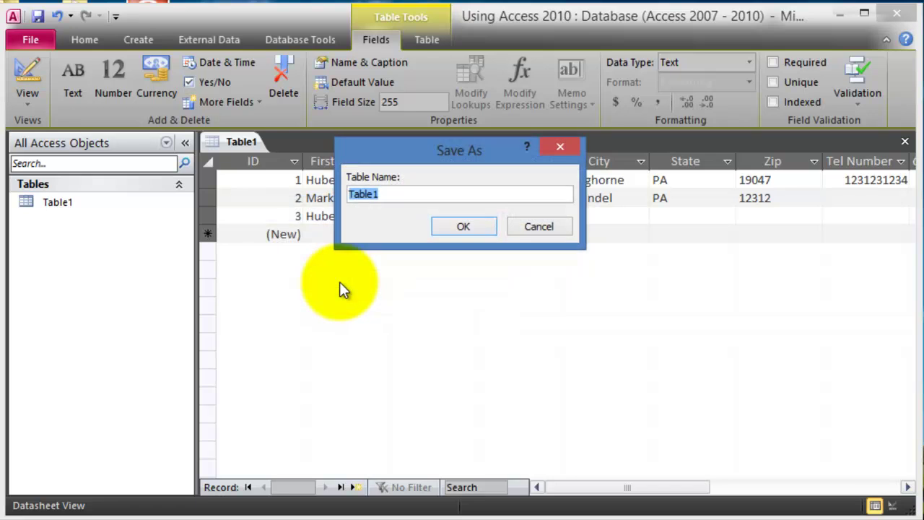
text(Customers)
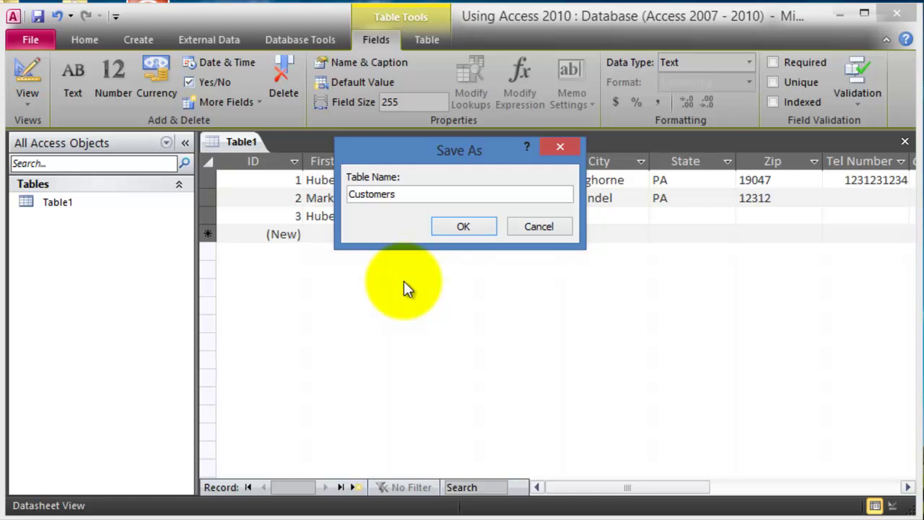
click(447, 226)
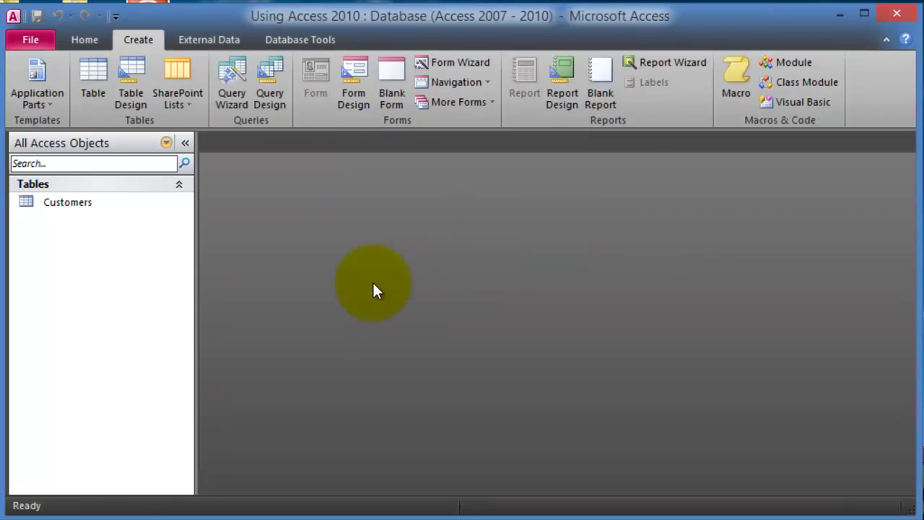
Step: Open the Customers table and switch it to Design view from Home > View
double_click(79, 205)
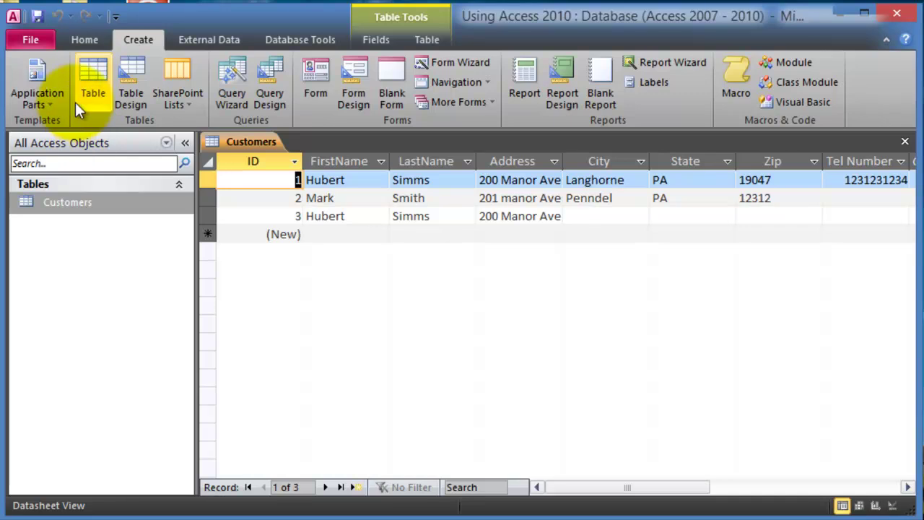
click(81, 40)
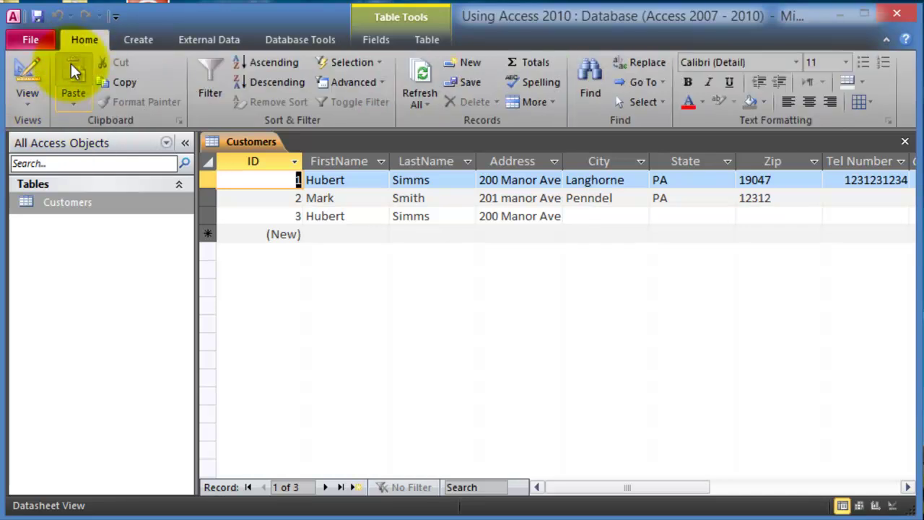
click(40, 104)
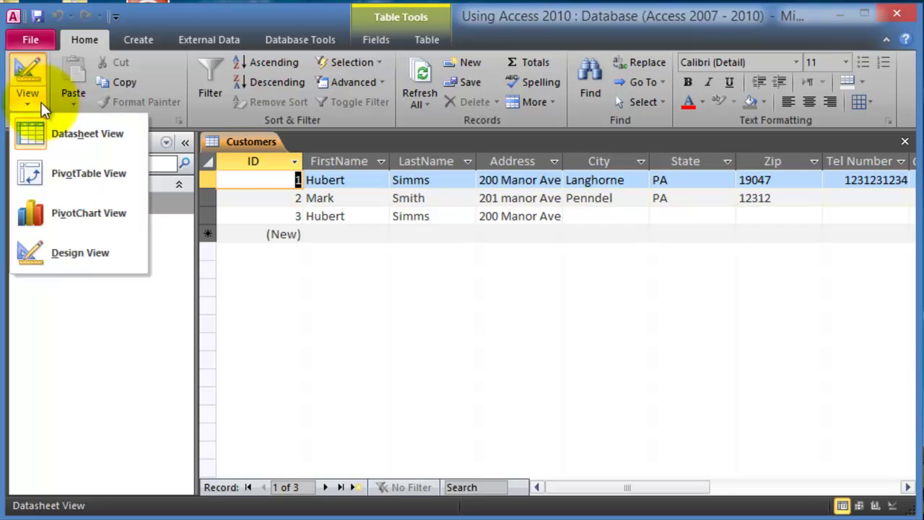
click(88, 259)
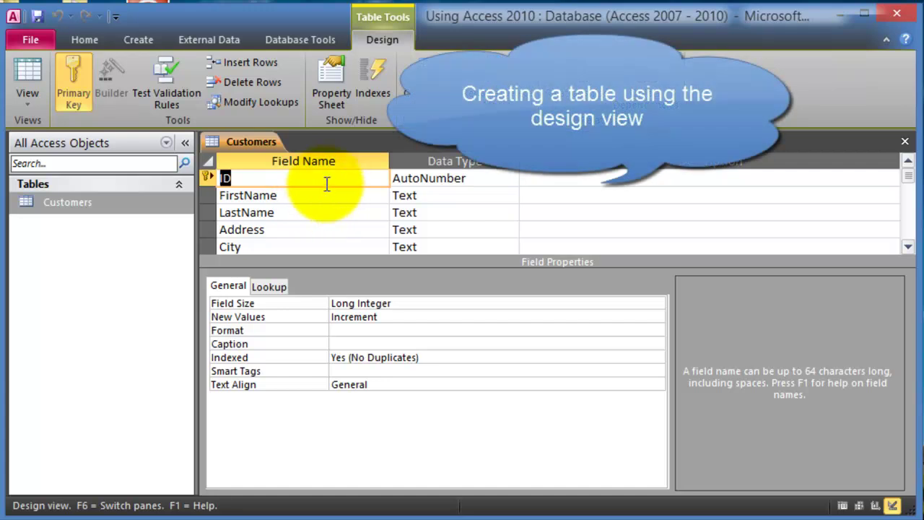
Step: Review the existing field definitions from ID down to Tel Number
click(328, 206)
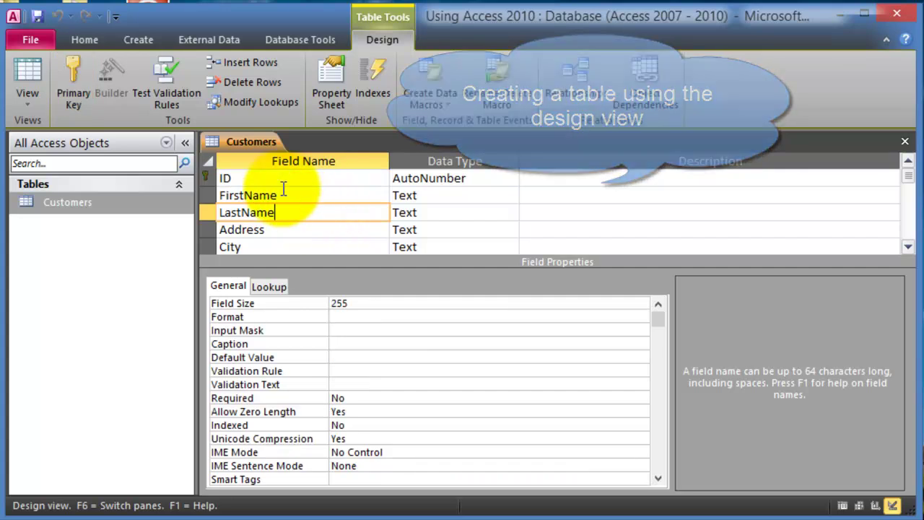
click(248, 178)
click(286, 200)
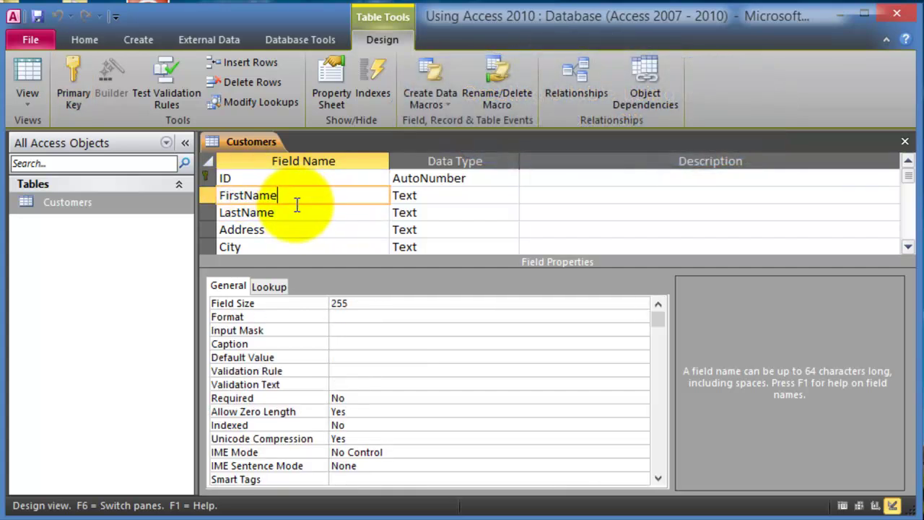
click(337, 229)
scroll(337, 229, down, 2)
click(298, 196)
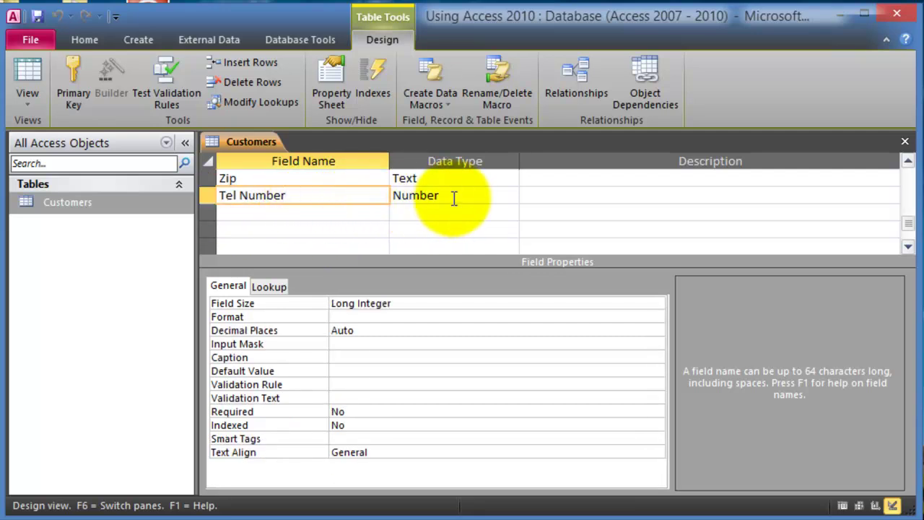
Step: Add an Email field below Tel Number with Text data type and Field Size 255
click(300, 210)
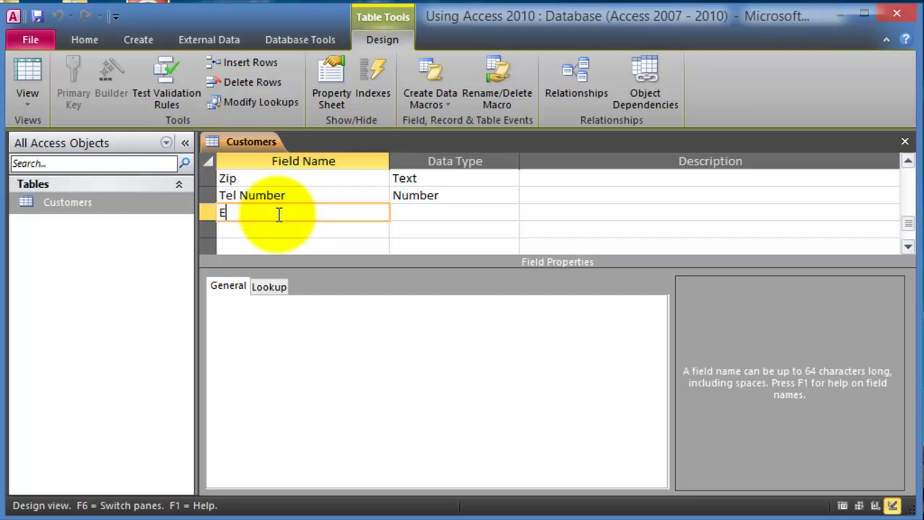
text(Email)
key(Tab)
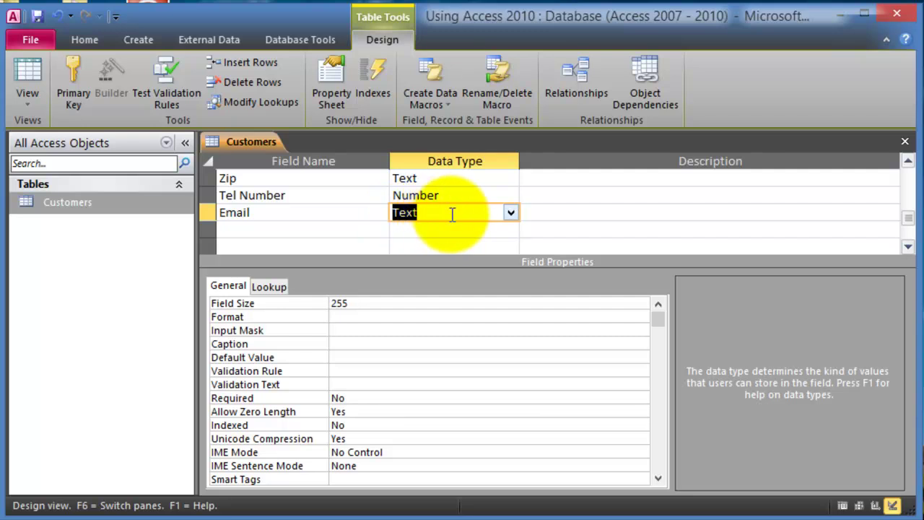
click(511, 212)
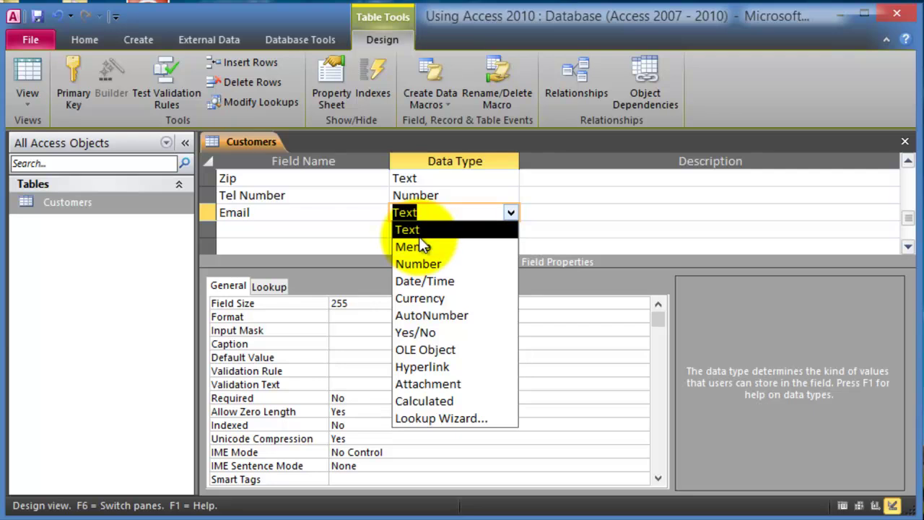
click(592, 211)
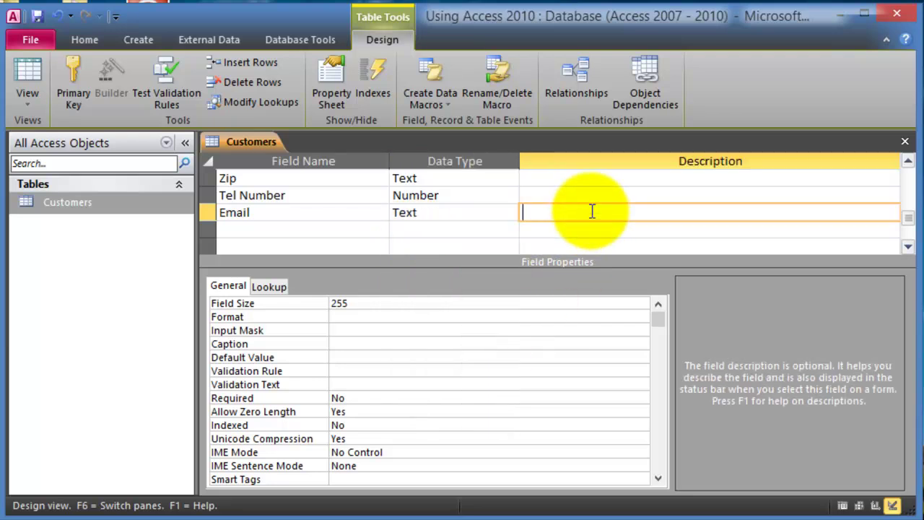
click(436, 212)
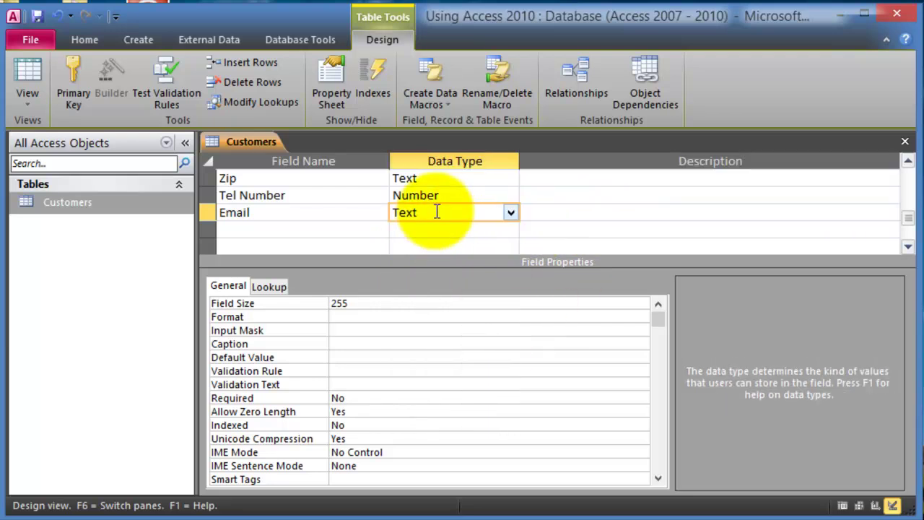
click(345, 303)
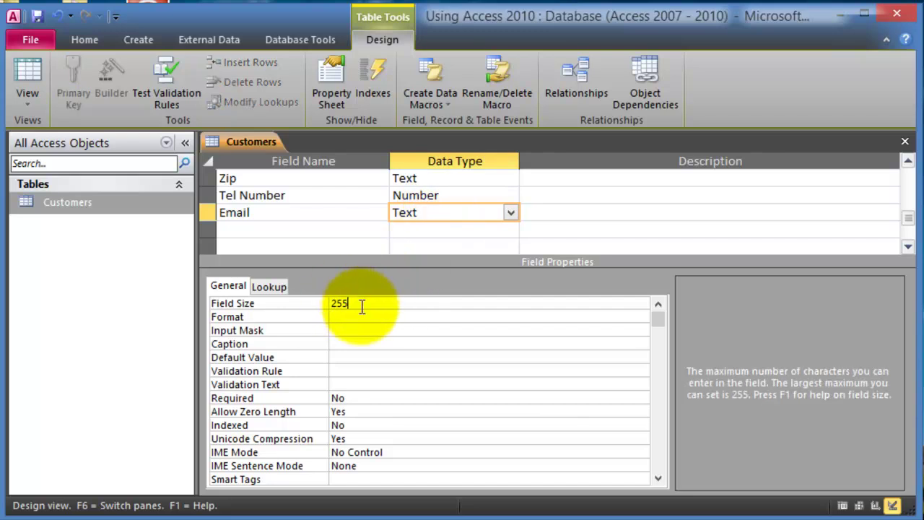
drag(366, 304, 320, 304)
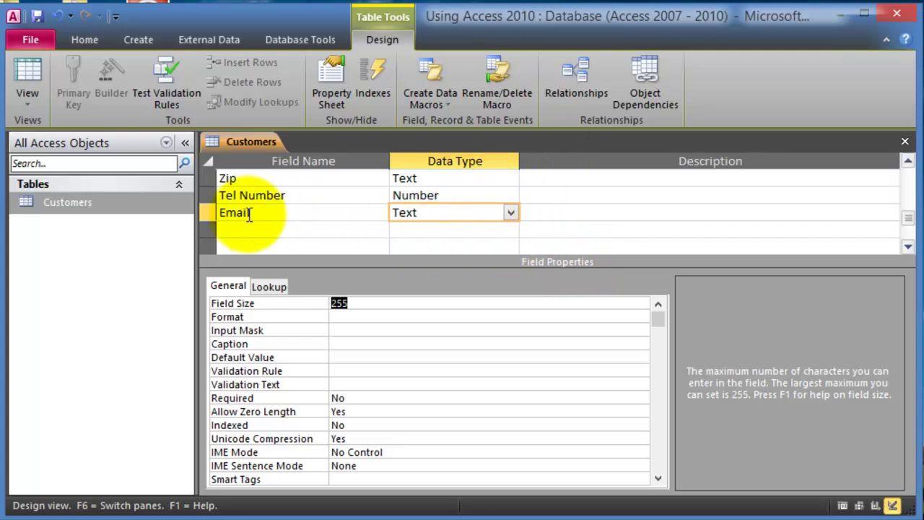
click(324, 227)
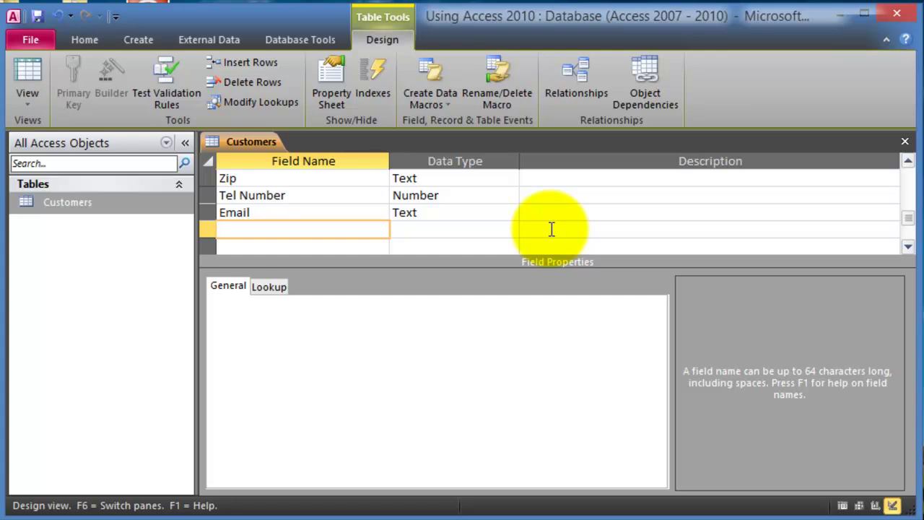
Step: Name the new field 'Notes' and set its data type to Memo
text(Notes)
key(Tab)
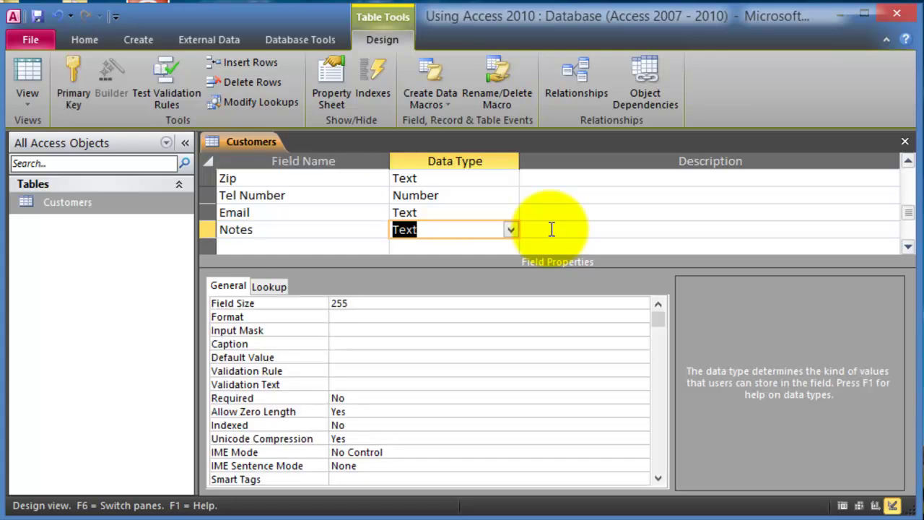
click(511, 230)
click(430, 265)
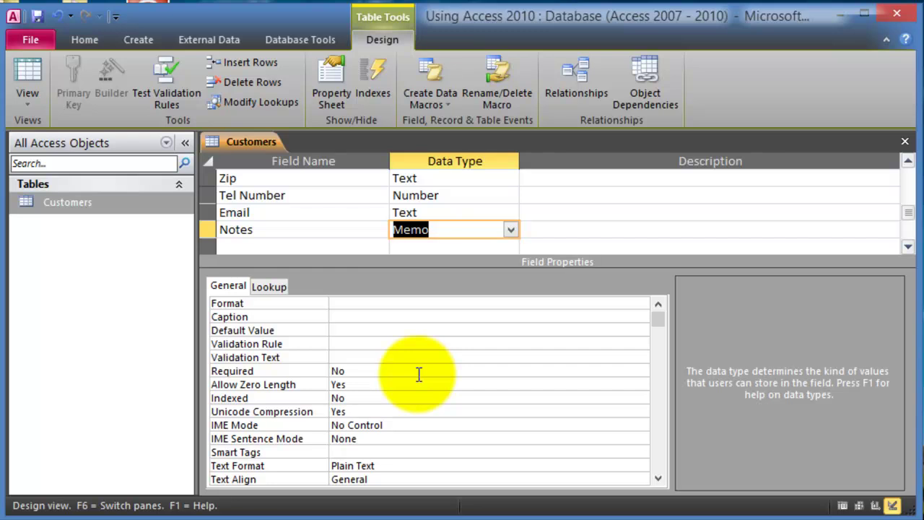
click(319, 249)
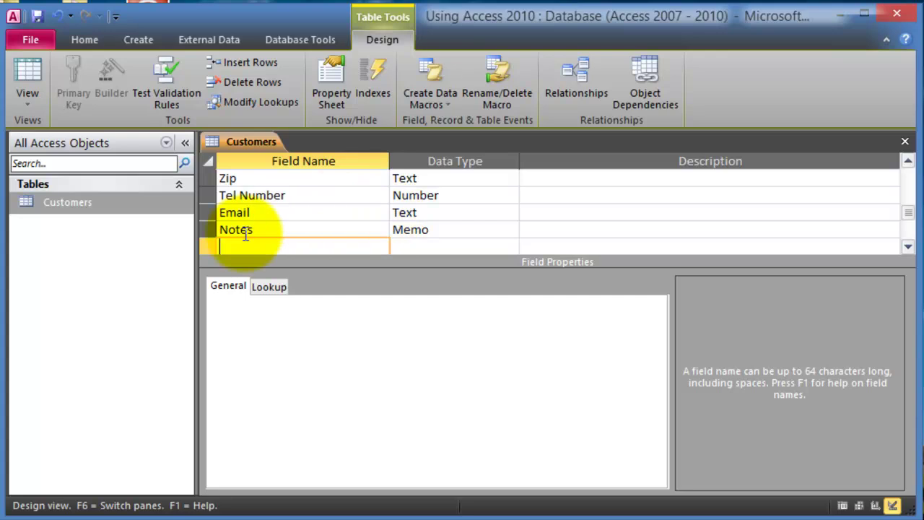
Step: Save the Customers design changes and reopen the table in Datasheet view
click(905, 143)
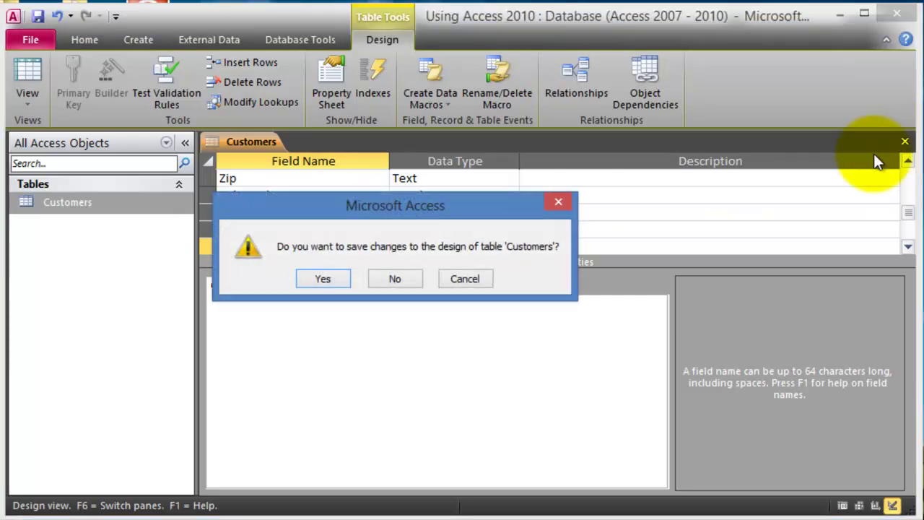
click(338, 280)
double_click(104, 206)
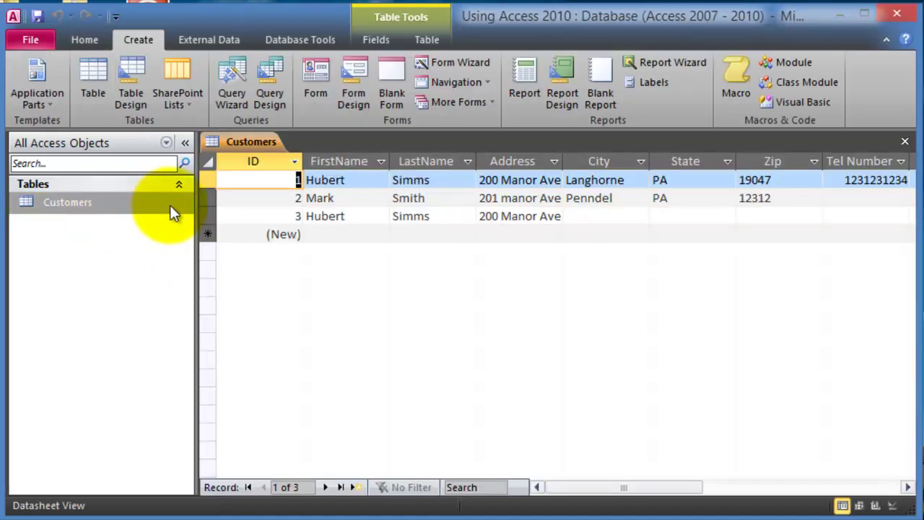
Step: Scroll the datasheet right to reveal the new Email and Notes columns
click(335, 234)
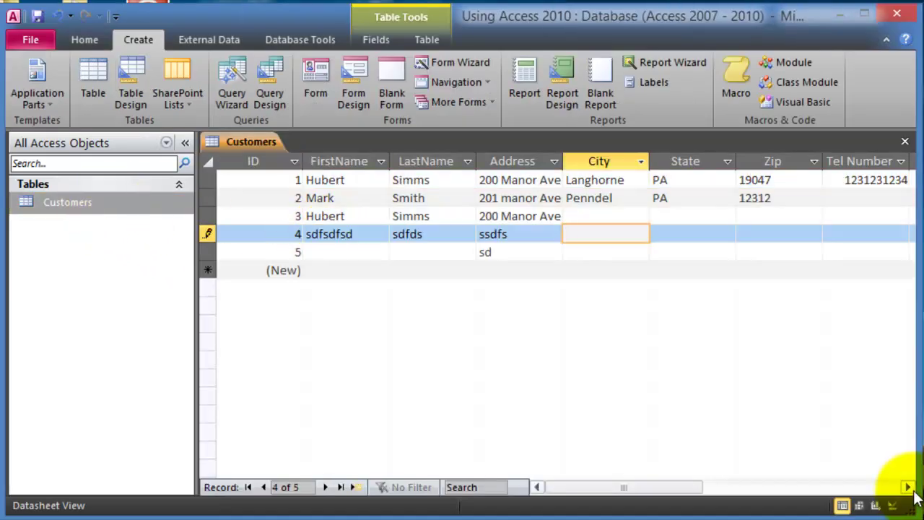
click(907, 487)
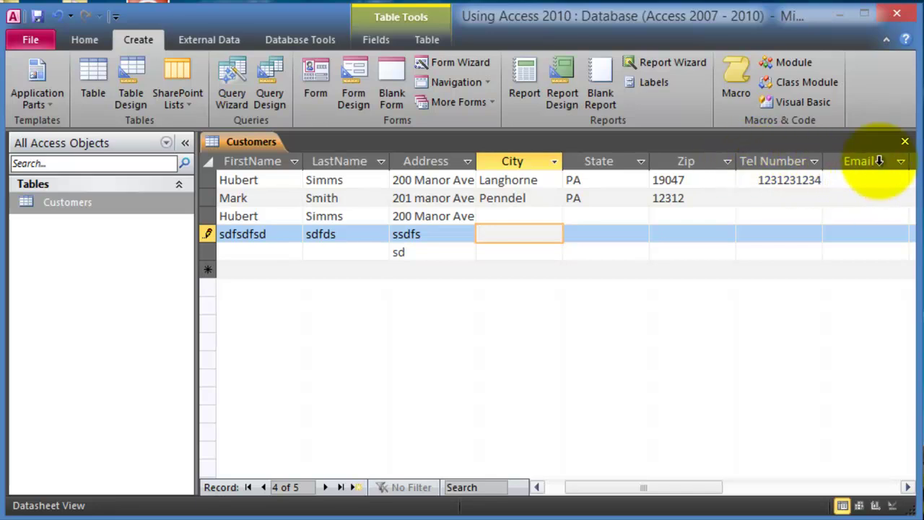
click(907, 487)
click(908, 487)
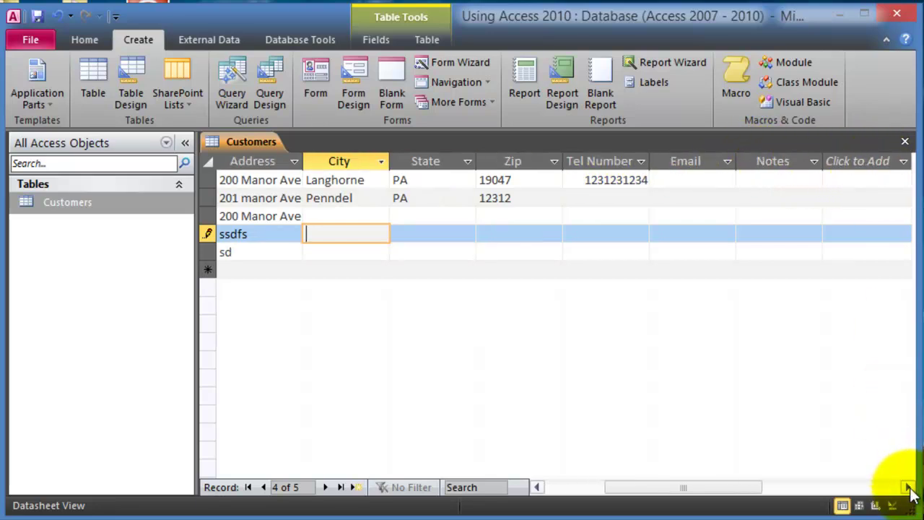
click(776, 190)
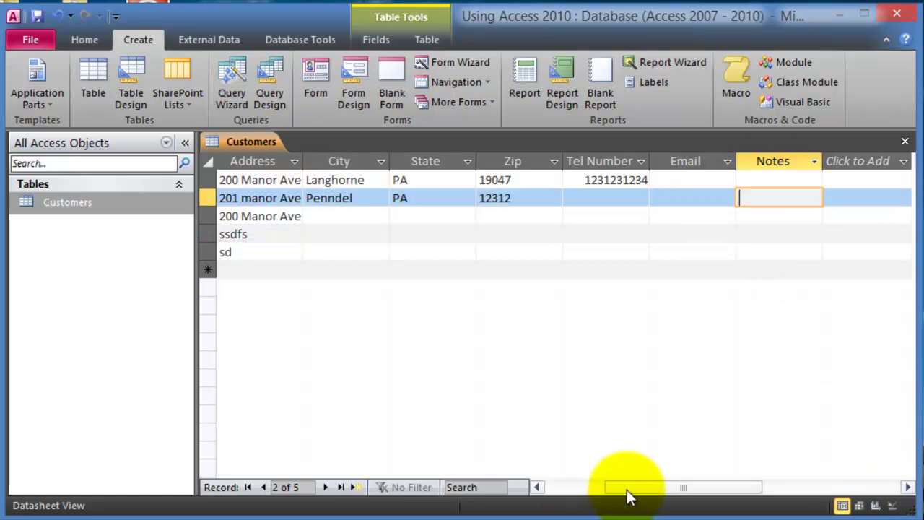
drag(664, 495, 582, 491)
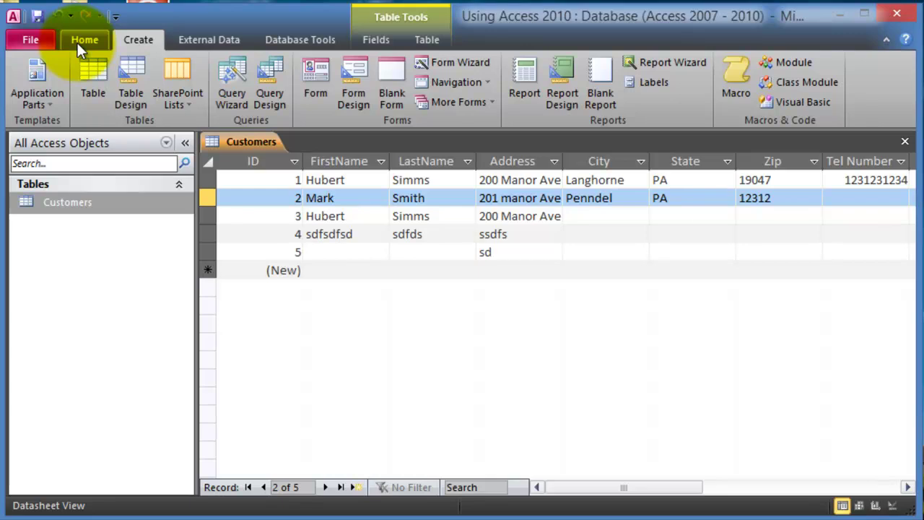
Step: Switch to the Home ribbon tab for the Customers datasheet
click(78, 41)
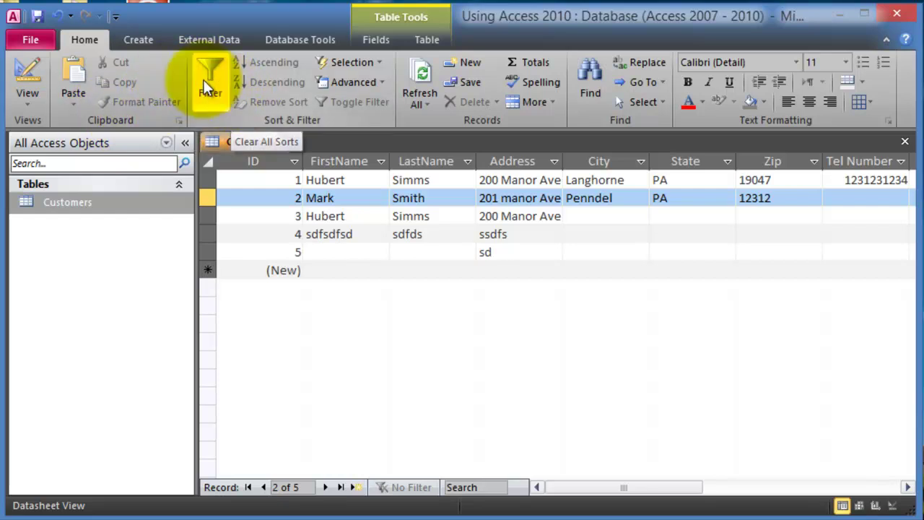
Step: Move from the Create ribbon tab to the External Data tab's import and export commands
click(143, 37)
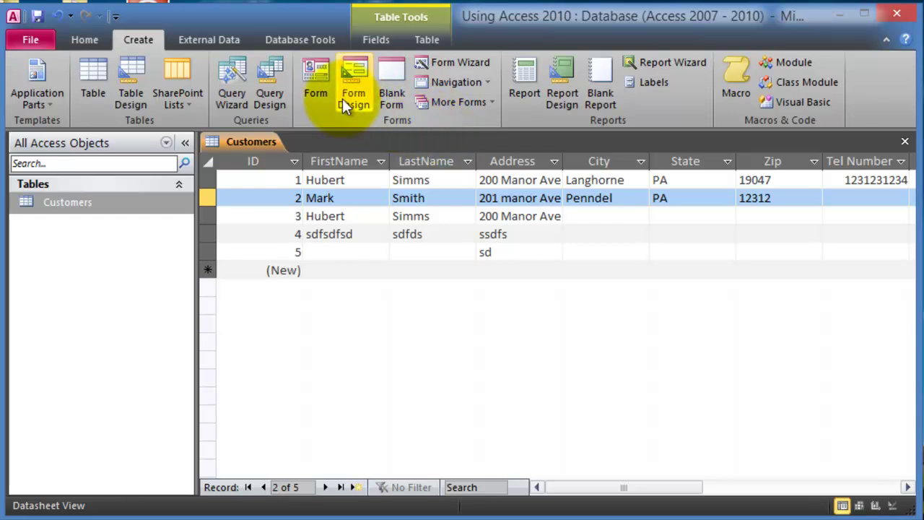
click(206, 42)
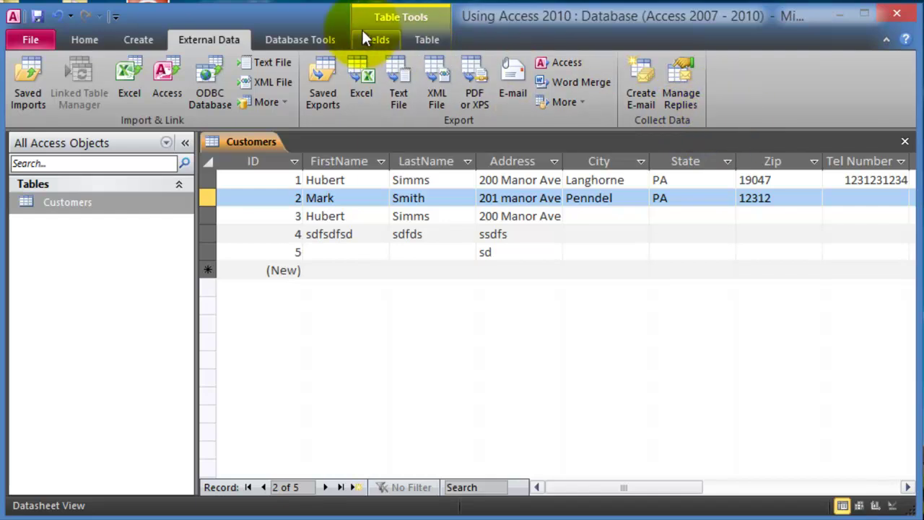
Step: Go from Database Tools to the Table Tools Fields tab, where the current column's type is Memo
click(295, 39)
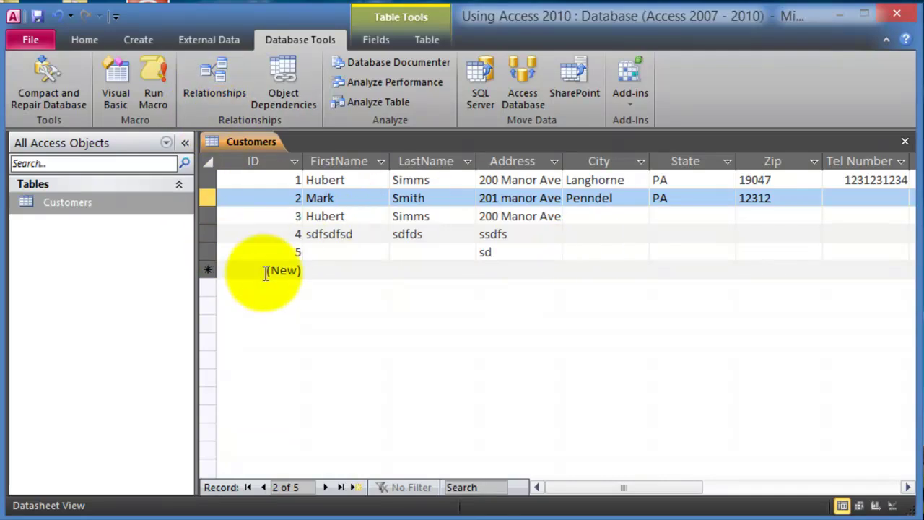
click(376, 38)
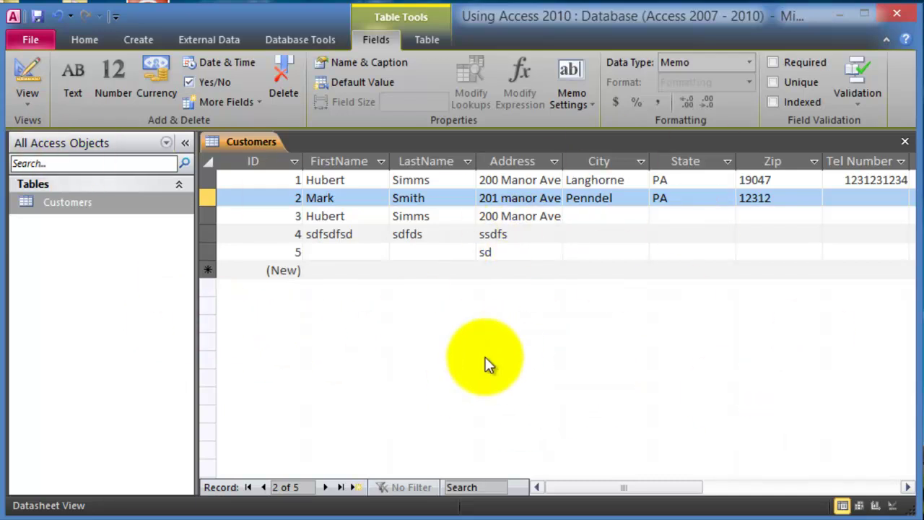
Step: Close the Customers datasheet, reopen it from the navigation pane, then close it again
click(67, 201)
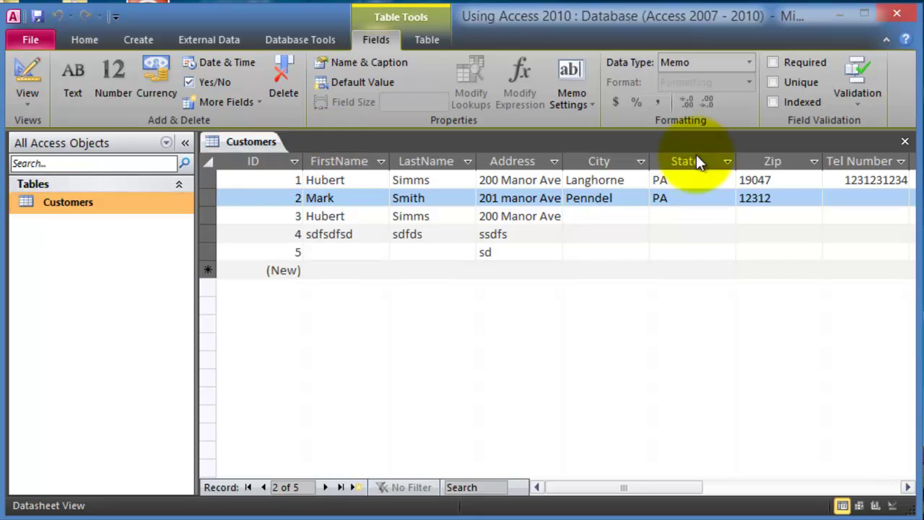
click(904, 141)
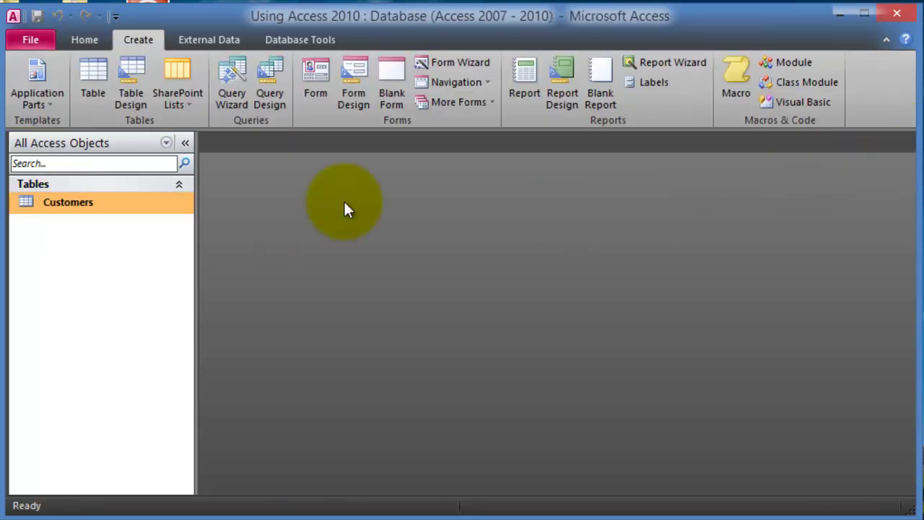
double_click(68, 202)
click(905, 142)
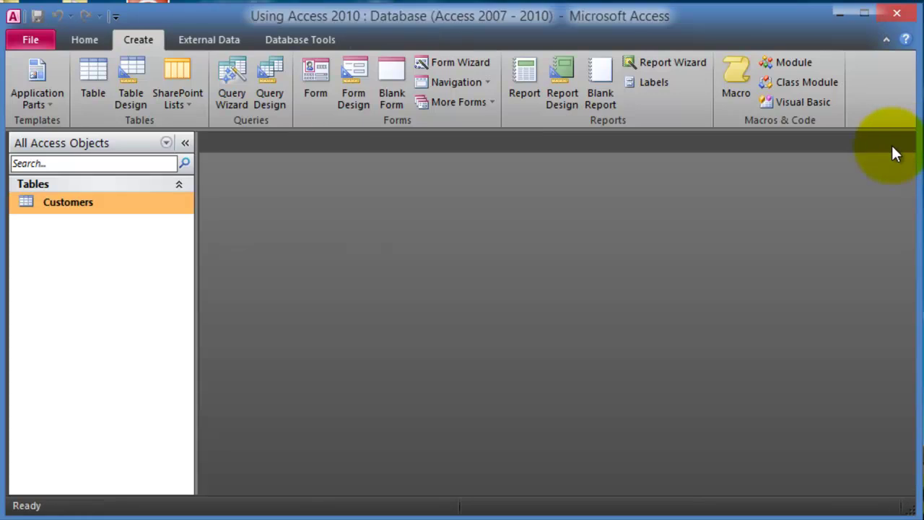